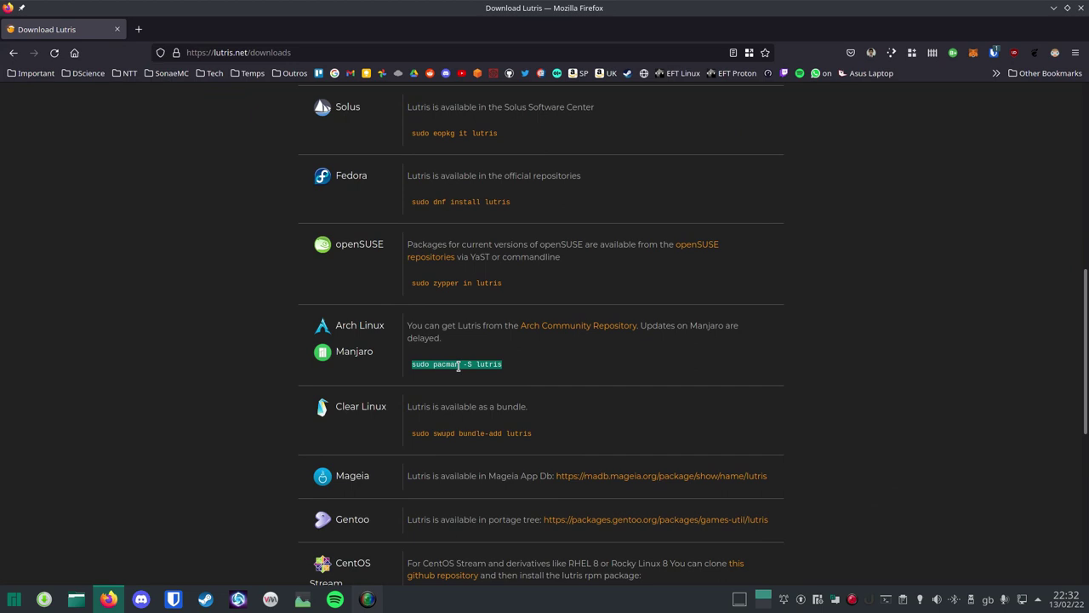
Install Lutris from a terminal with sudo pacman -S lutris and confirm the installation with S
{"action": "key", "text": "F12"}
{"action": "type", "text": "sudo pacman -S lutris"}
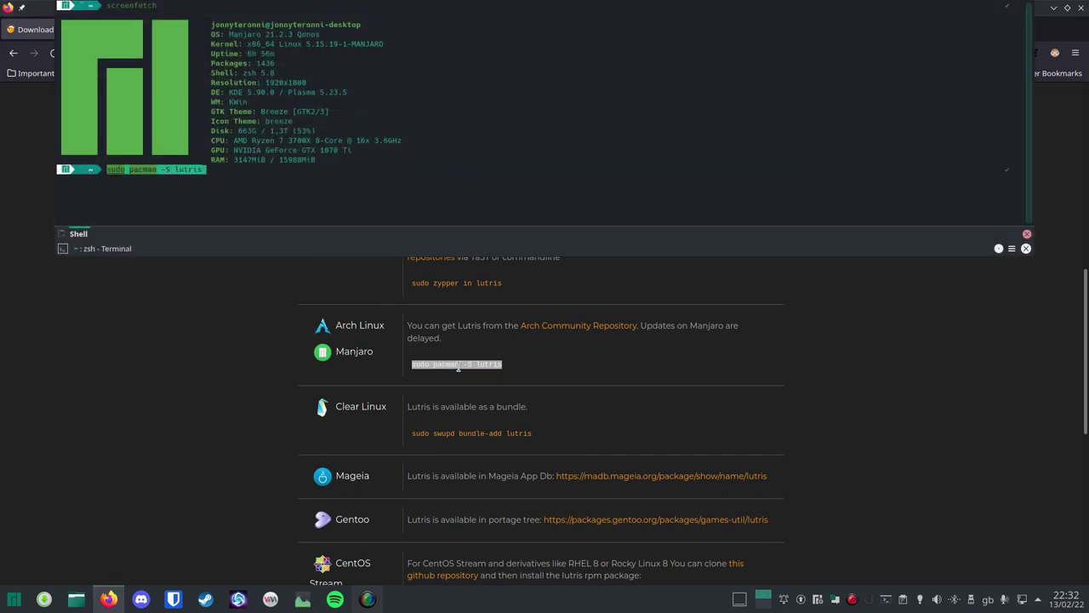
{"action": "key", "text": "Return"}
{"action": "type", "text": "S"}
{"action": "key", "text": "Return"}
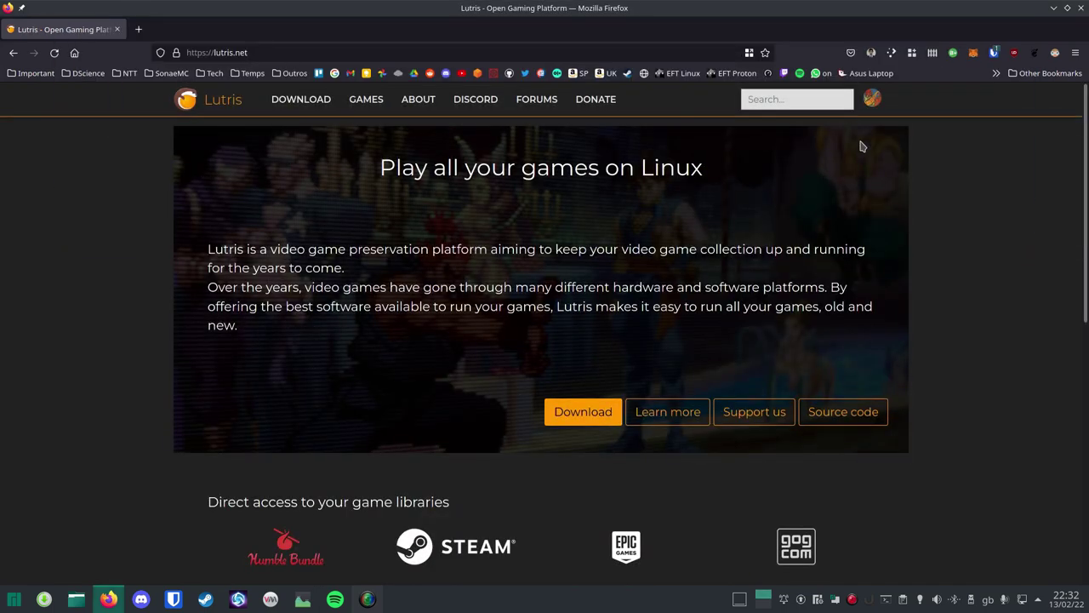
Search the Lutris website for "escape from tarkov"
{"action": "left_click", "coordinate": [787, 99]}
{"action": "type", "text": "es"}
{"action": "left_click", "coordinate": [784, 121]}
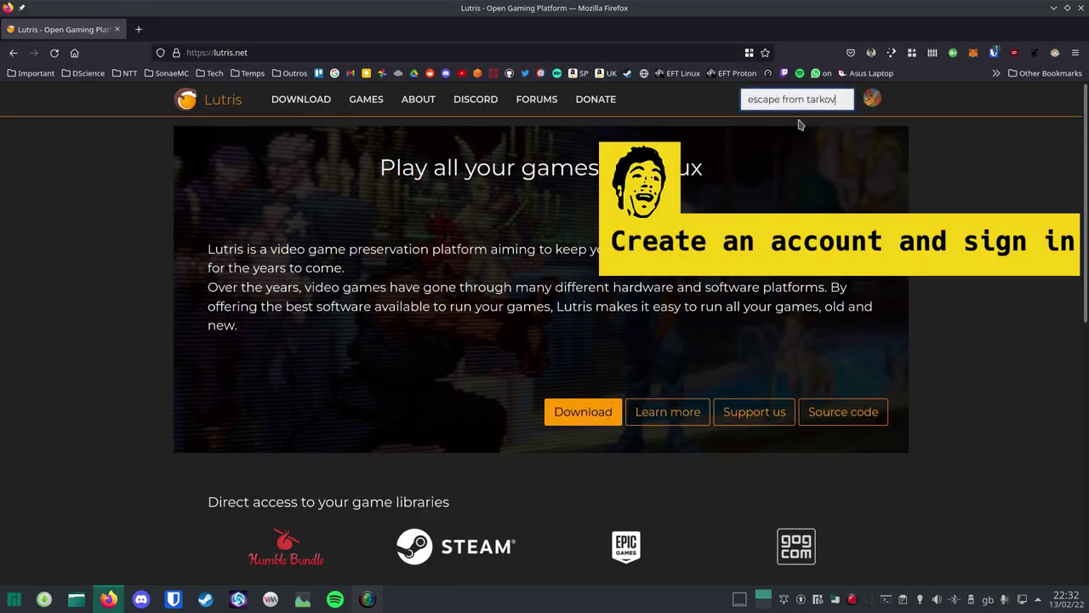
{"action": "key", "text": "Return"}
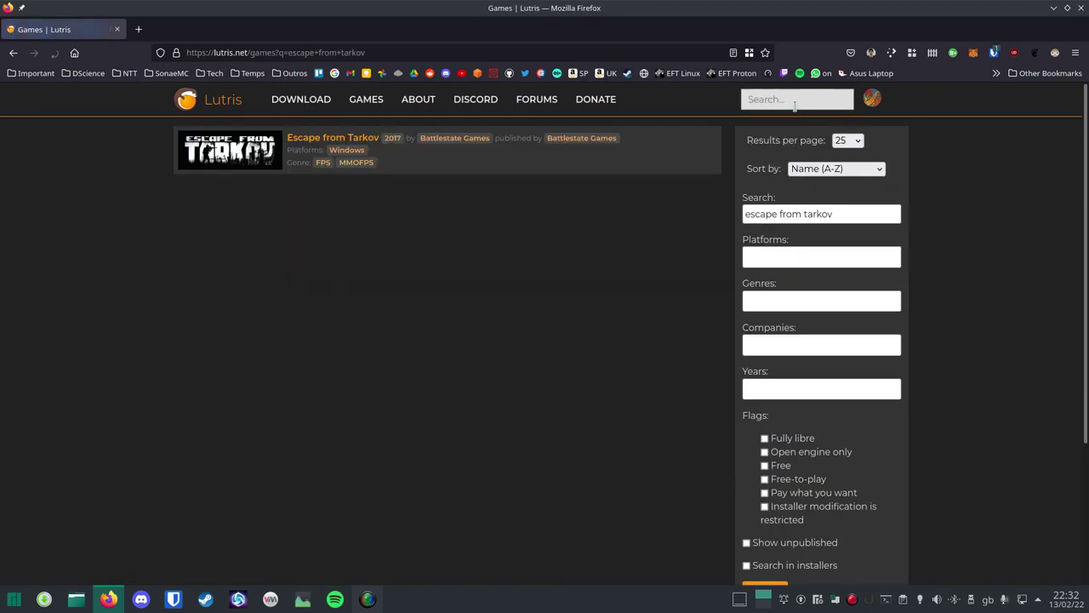
Open the Escape from Tarkov game page and add the game to the Lutris library
{"action": "left_click", "coordinate": [359, 145]}
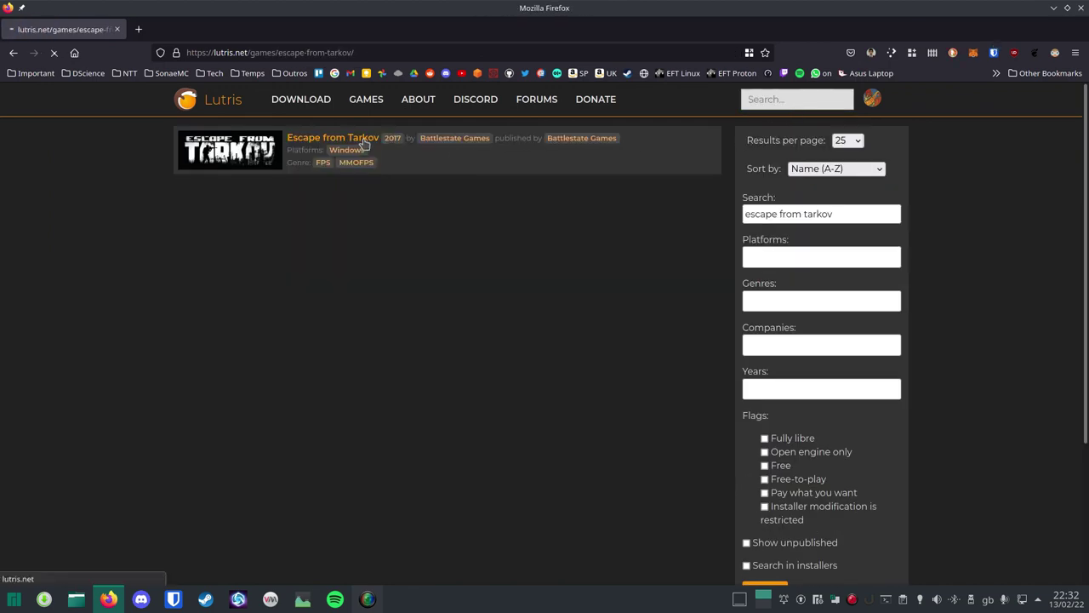
{"action": "scroll", "coordinate": [760, 298], "scroll_direction": "down", "scroll_amount": 3}
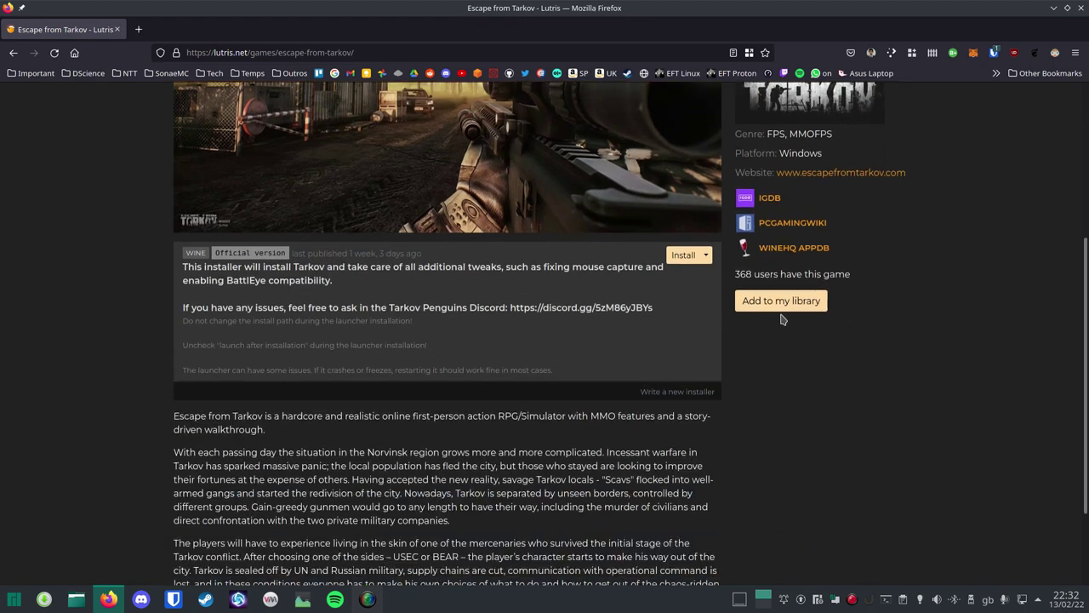
{"action": "left_click", "coordinate": [776, 302]}
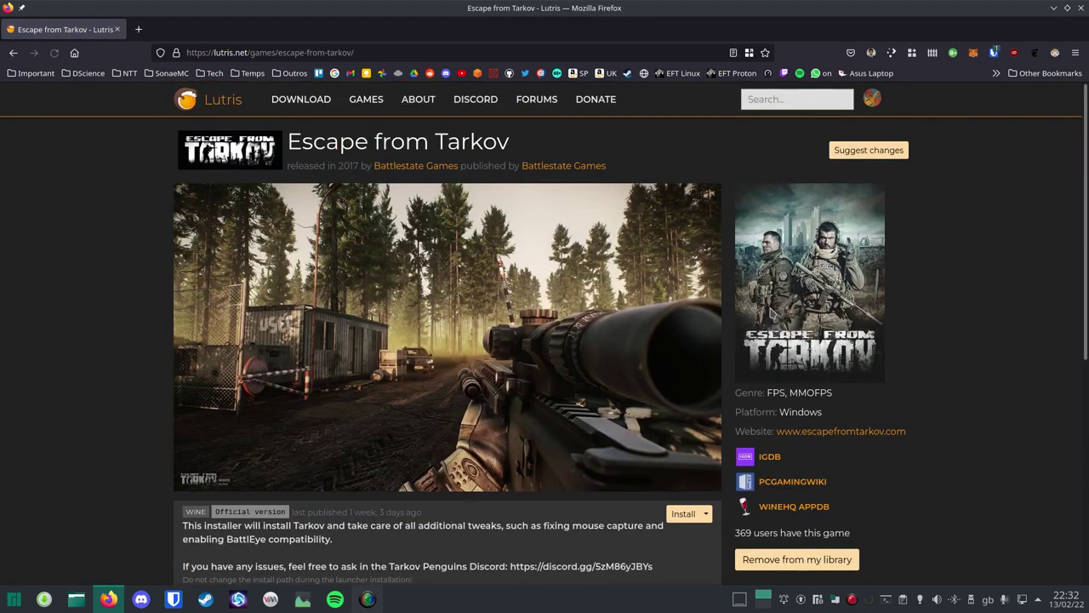
Switch to the Lutris application and connect the Lutris source to the account
{"action": "left_click", "coordinate": [11, 602]}
{"action": "type", "text": "lut"}
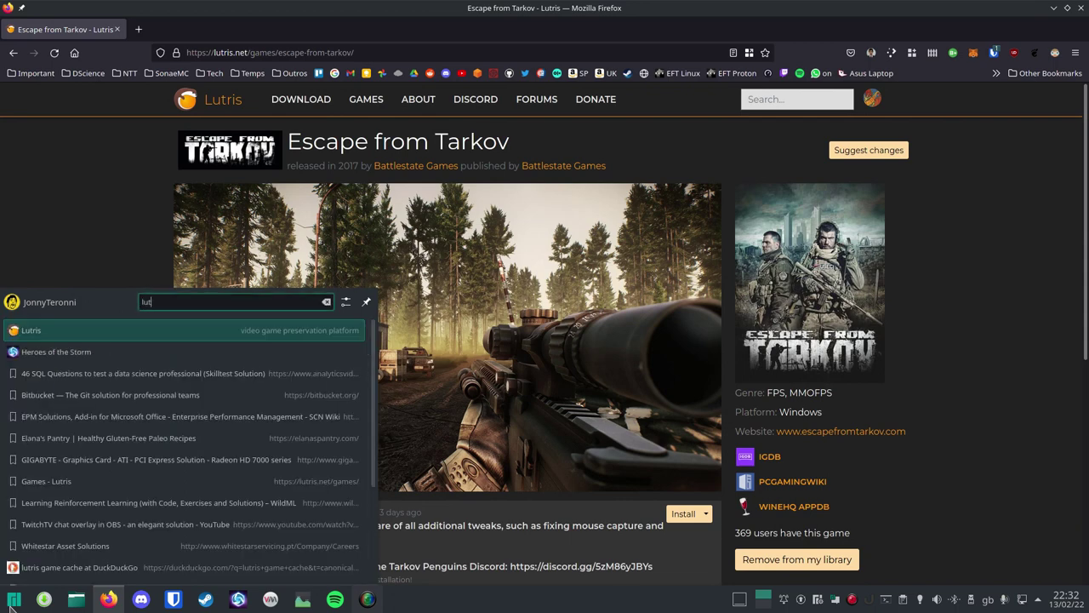
{"action": "key", "text": "Return"}
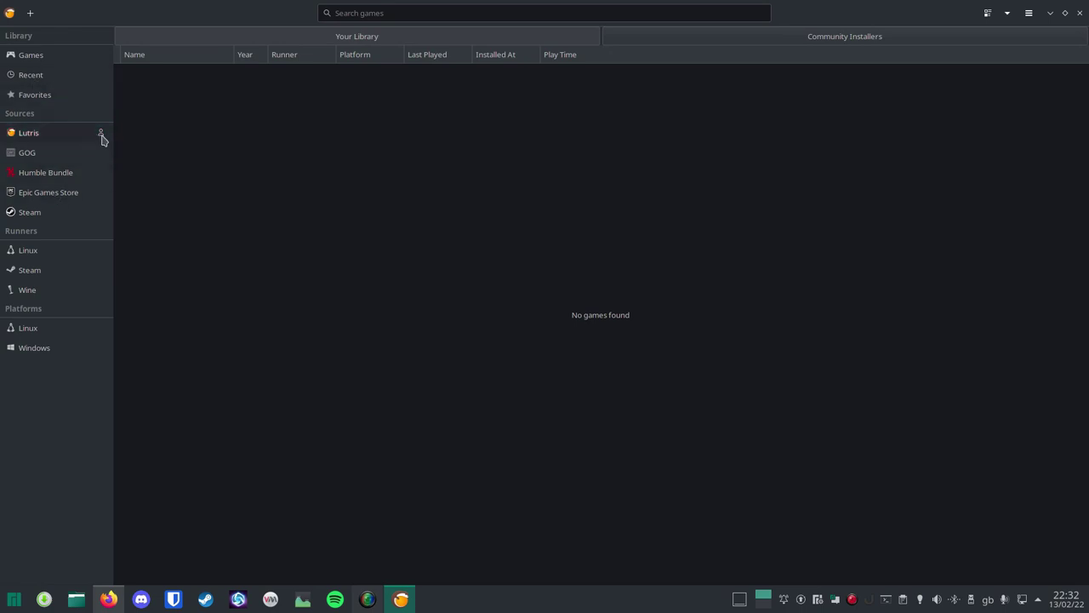
{"action": "left_click", "coordinate": [100, 134]}
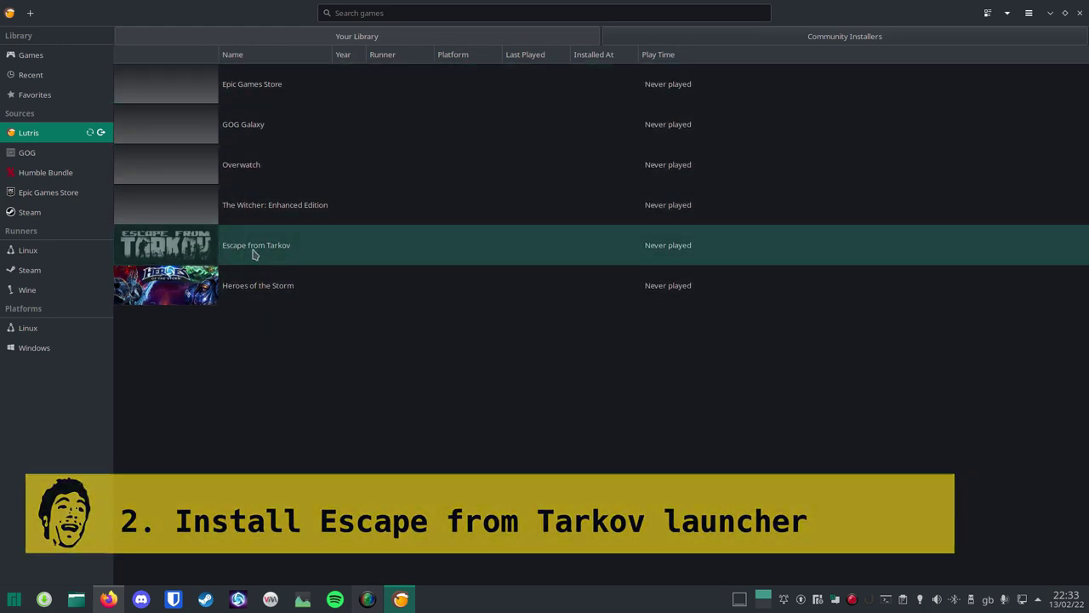
Start installing Escape from Tarkov from the library using the official installer
{"action": "left_click", "coordinate": [268, 256]}
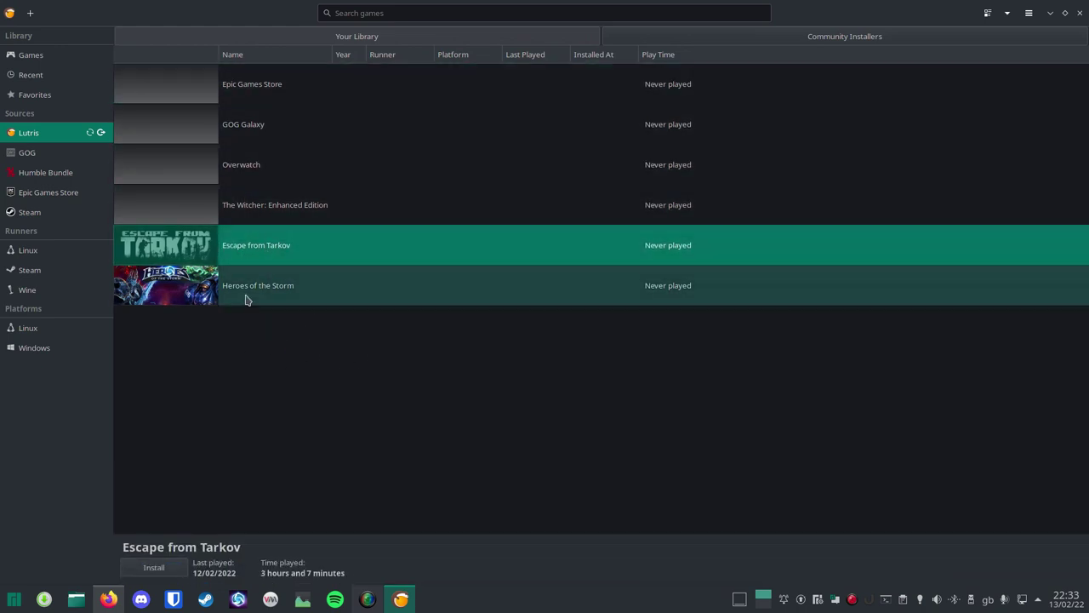
{"action": "left_click", "coordinate": [170, 568]}
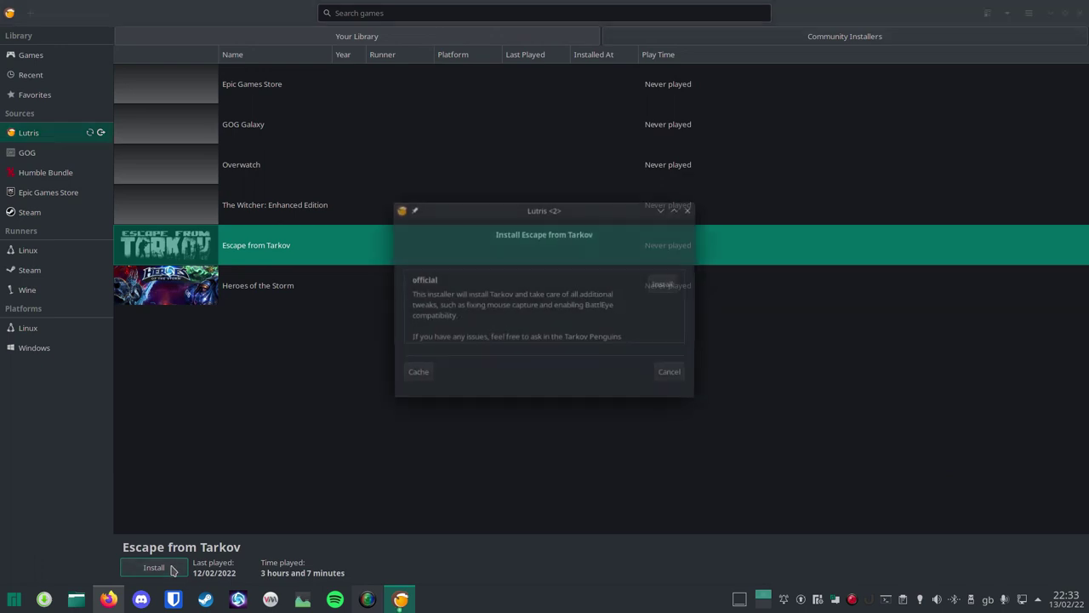
{"action": "scroll", "coordinate": [598, 323], "scroll_direction": "down", "scroll_amount": 5}
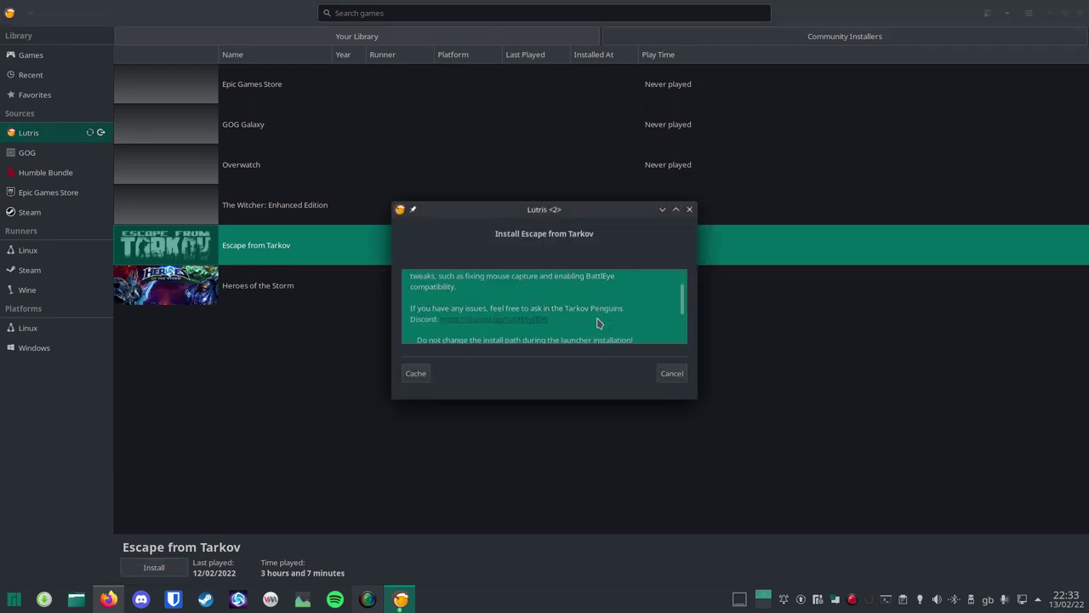
{"action": "scroll", "coordinate": [602, 324], "scroll_direction": "up", "scroll_amount": 4}
{"action": "scroll", "coordinate": [601, 324], "scroll_direction": "up", "scroll_amount": 1}
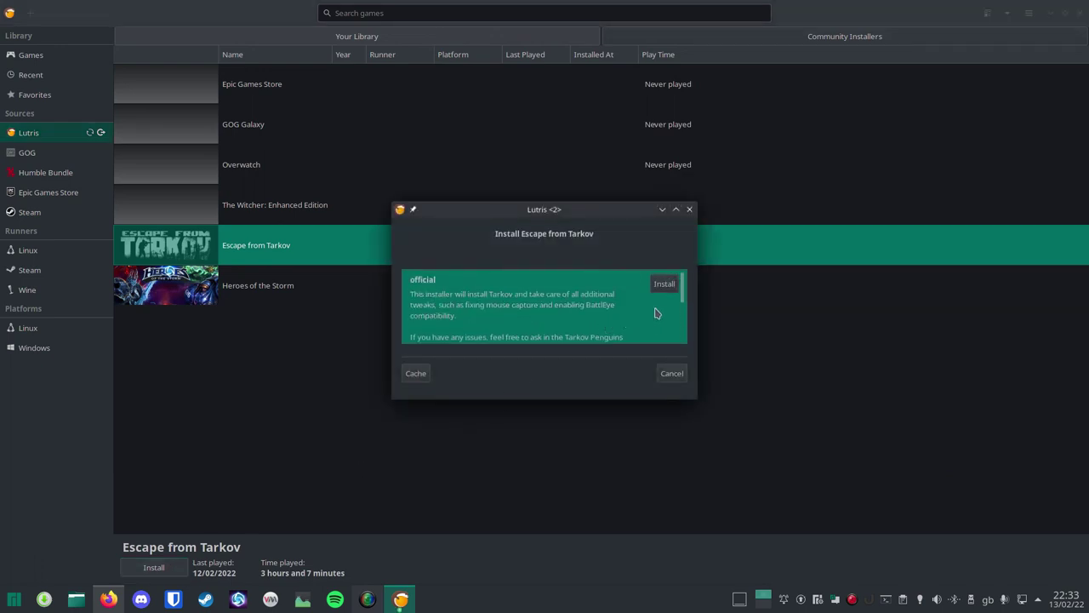
{"action": "left_click", "coordinate": [664, 286]}
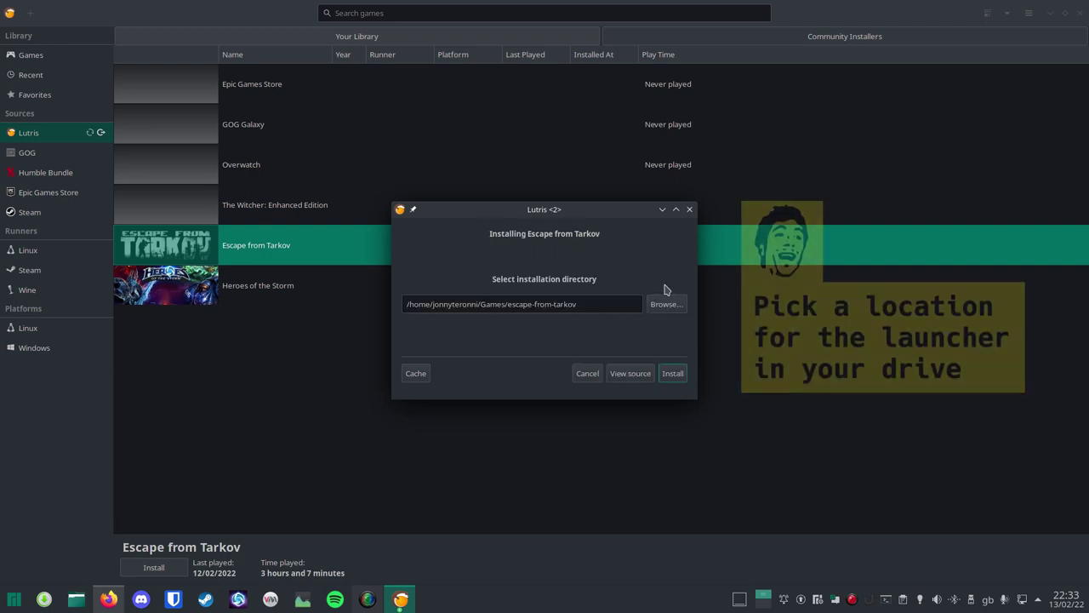
Create a folder named EFT on the Games_SSD drive as the installation directory and start the installation
{"action": "left_click", "coordinate": [667, 302]}
{"action": "left_click", "coordinate": [275, 257]}
{"action": "left_click", "coordinate": [843, 79]}
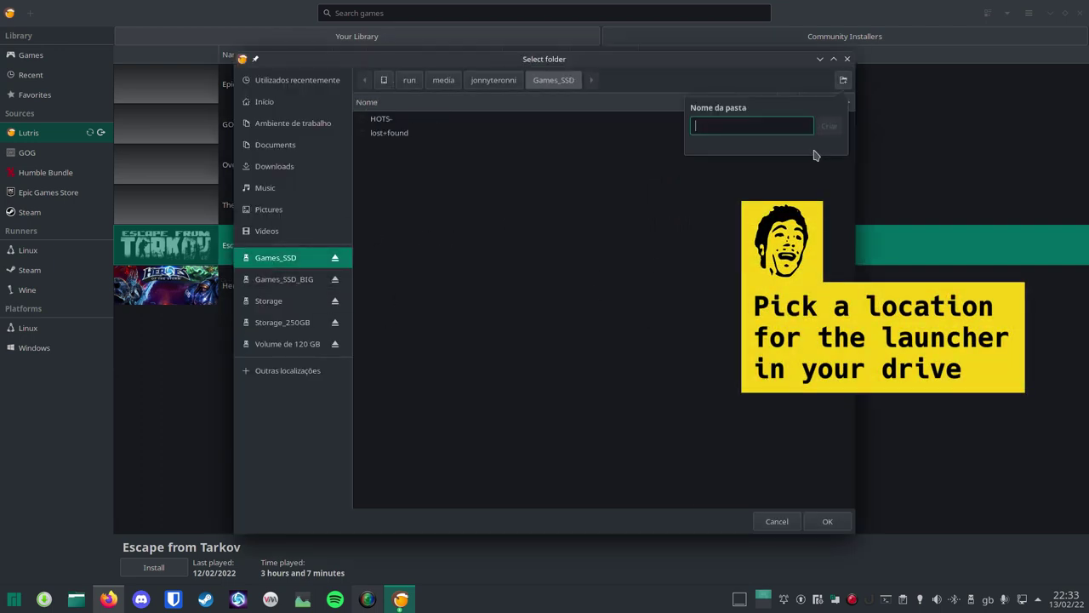
{"action": "type", "text": "EFT"}
{"action": "key", "text": "Return"}
{"action": "key", "text": "Return"}
{"action": "left_click", "coordinate": [675, 374]}
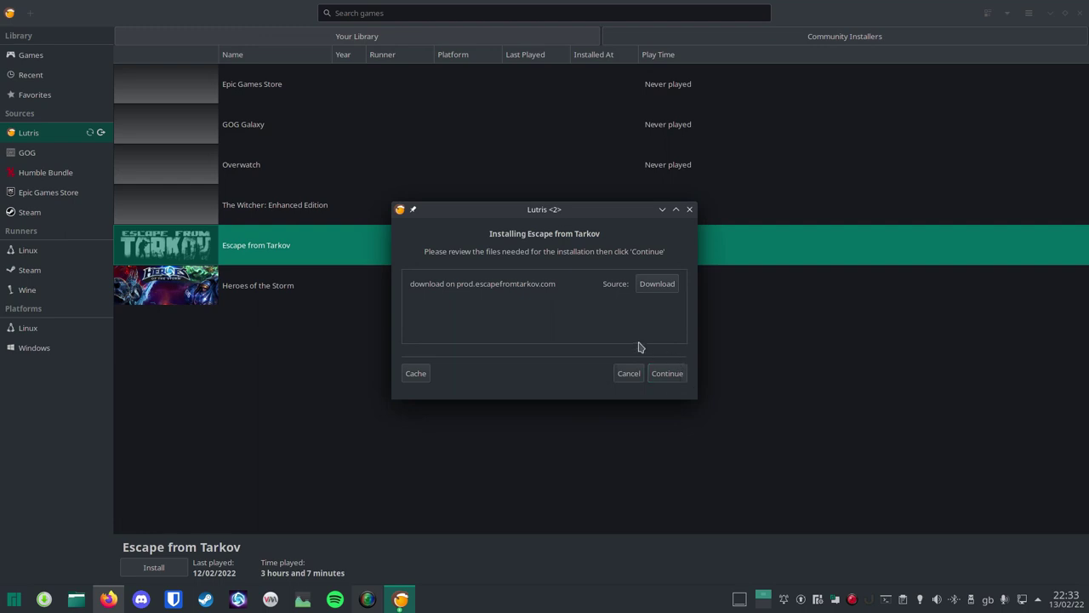
Use Download as the source for the required launcher file and continue the installation
{"action": "left_click", "coordinate": [660, 285]}
{"action": "left_click", "coordinate": [596, 338]}
{"action": "left_click", "coordinate": [666, 374]}
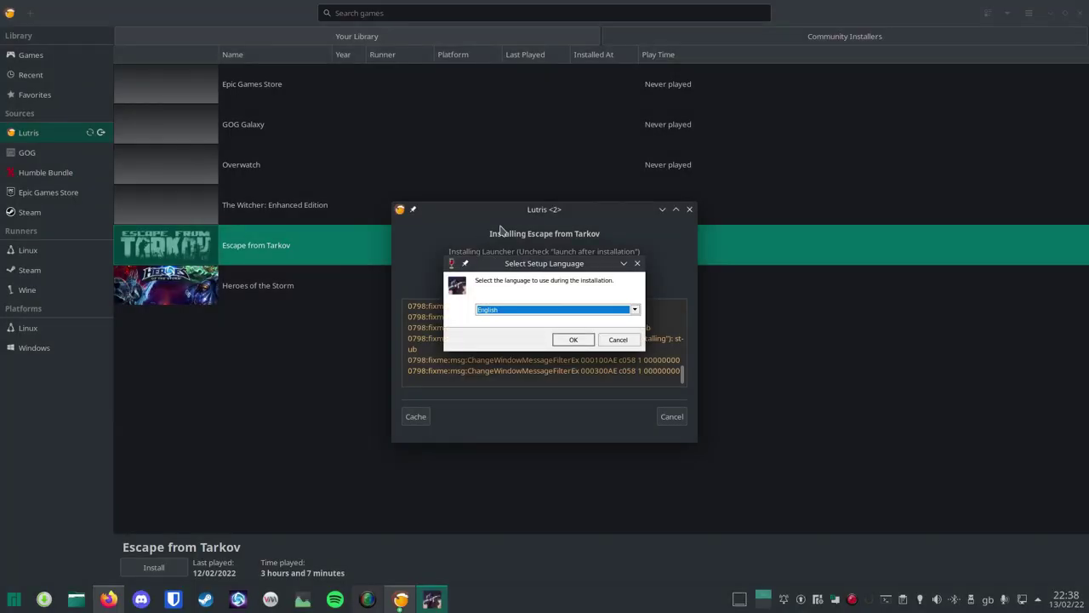
Complete the Battlestate Games Launcher setup in English without launching it, and create an application menu shortcut for the game
{"action": "left_click", "coordinate": [574, 339]}
{"action": "left_click", "coordinate": [639, 422]}
{"action": "left_click", "coordinate": [638, 422]}
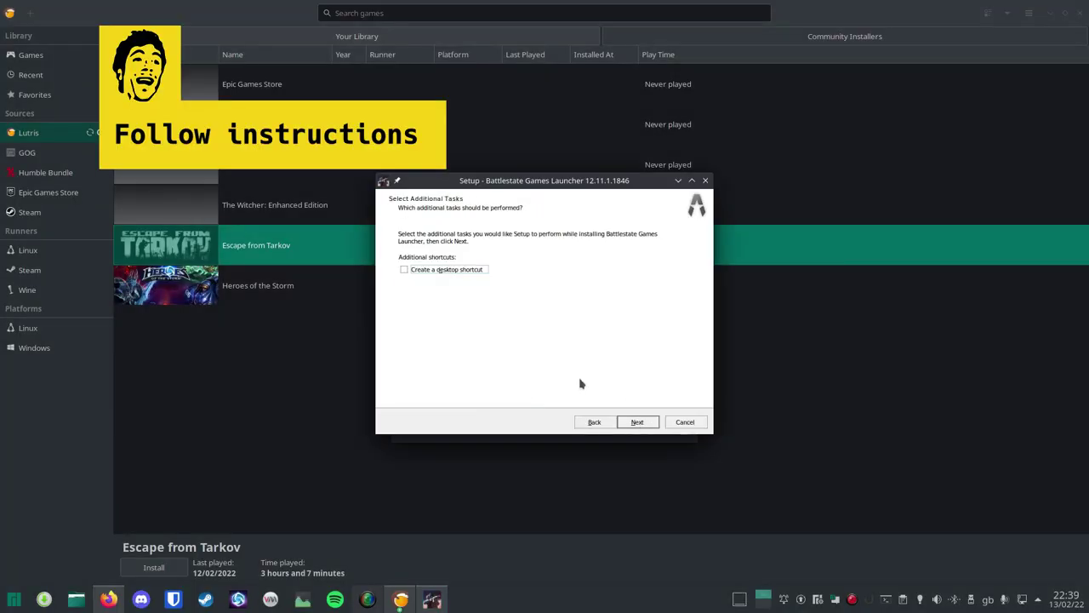
{"action": "left_click", "coordinate": [638, 421]}
{"action": "left_click", "coordinate": [638, 422]}
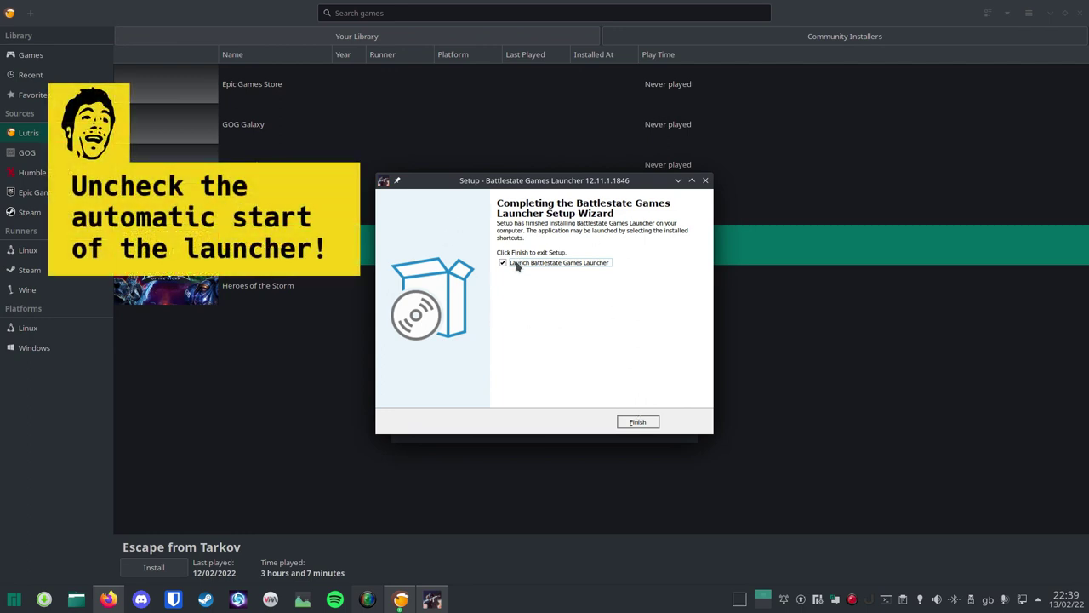
{"action": "left_click", "coordinate": [646, 424]}
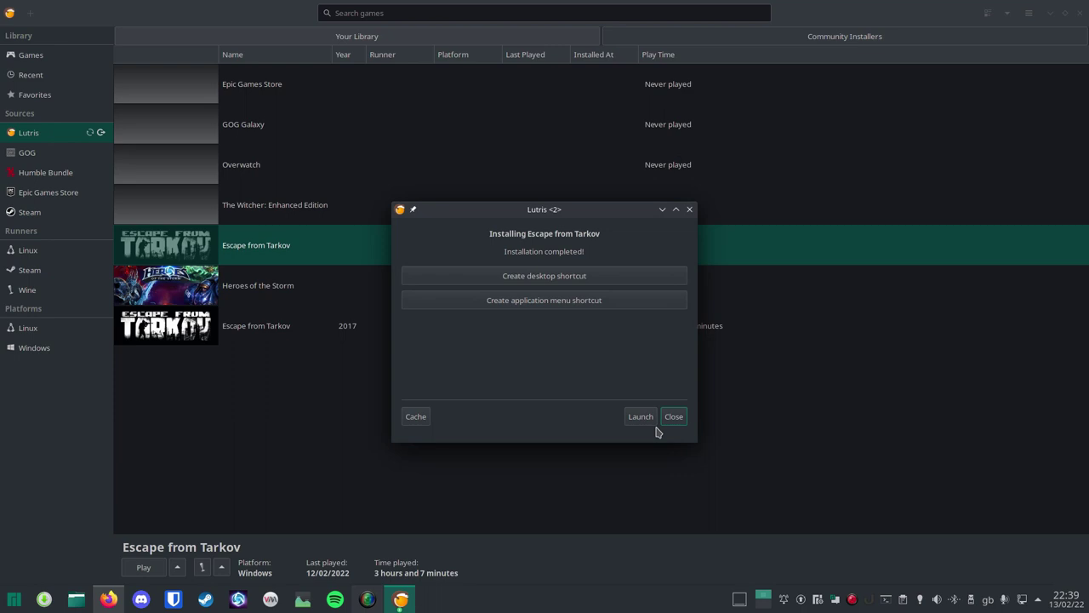
{"action": "left_click", "coordinate": [596, 301]}
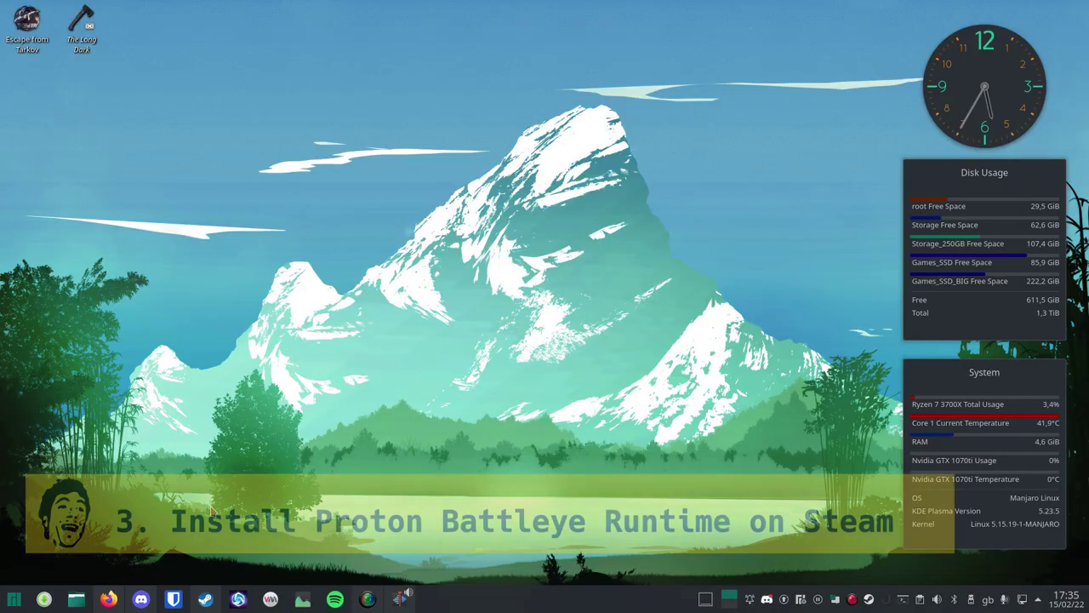
Switch to Steam and find Proton BattlEye Runtime in the library by searching for "proto"
{"action": "left_click", "coordinate": [205, 599]}
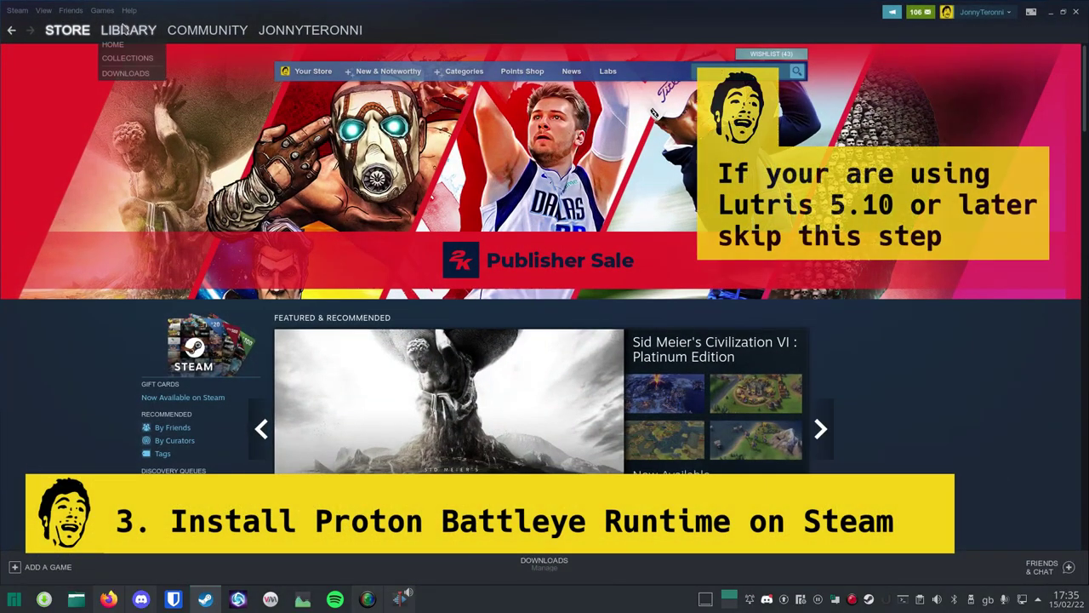
{"action": "left_click", "coordinate": [120, 32]}
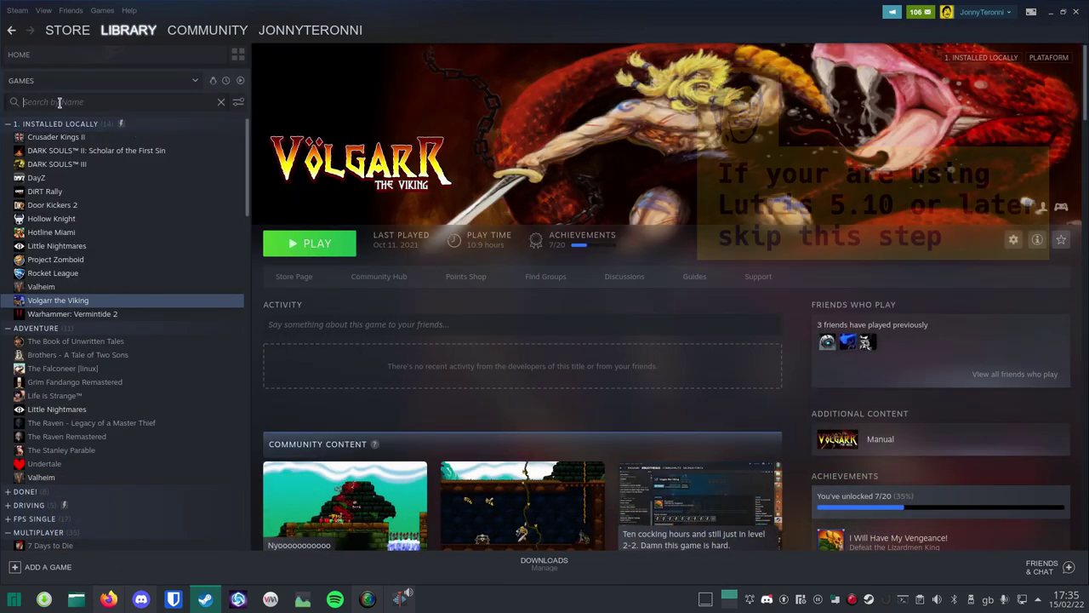
{"action": "type", "text": "proto"}
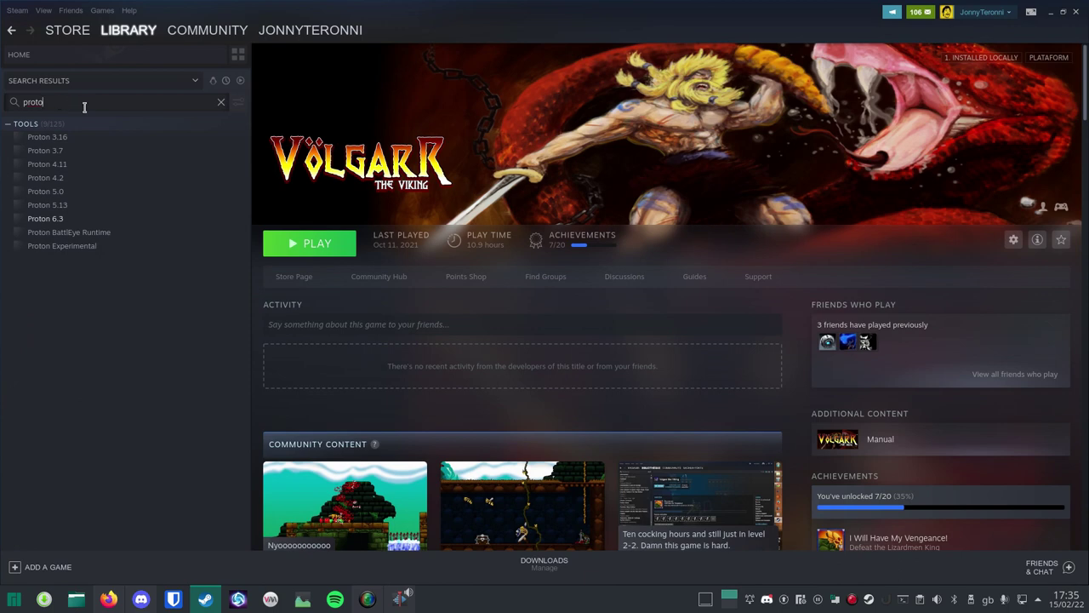
{"action": "left_click", "coordinate": [91, 232]}
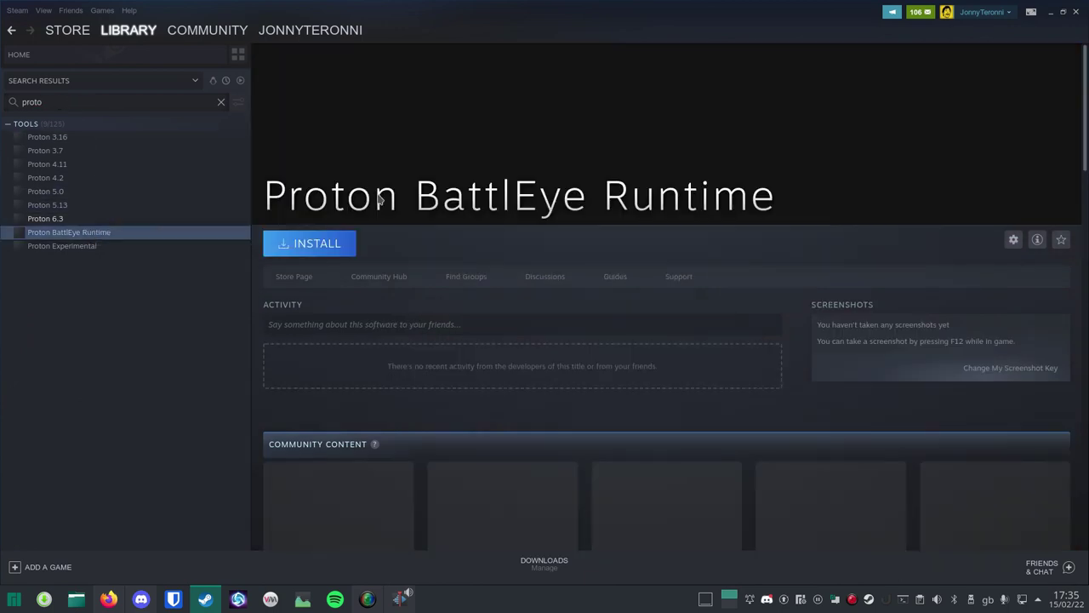
Install Proton BattlEye Runtime in the SteamLibrary folder on the Games_SSD_BIG drive
{"action": "left_click", "coordinate": [321, 253]}
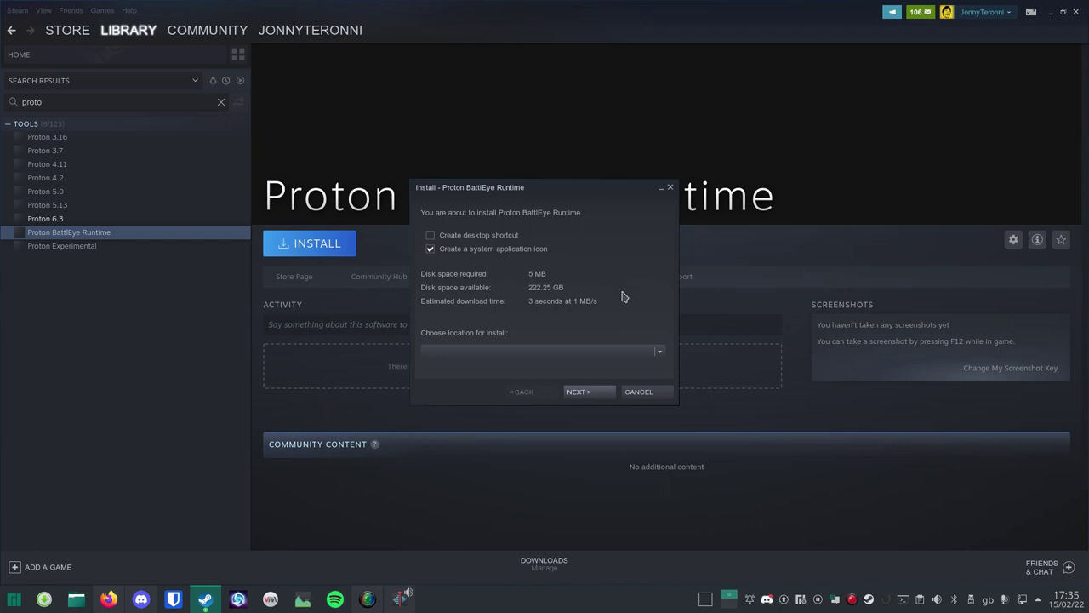
{"action": "left_click", "coordinate": [660, 356]}
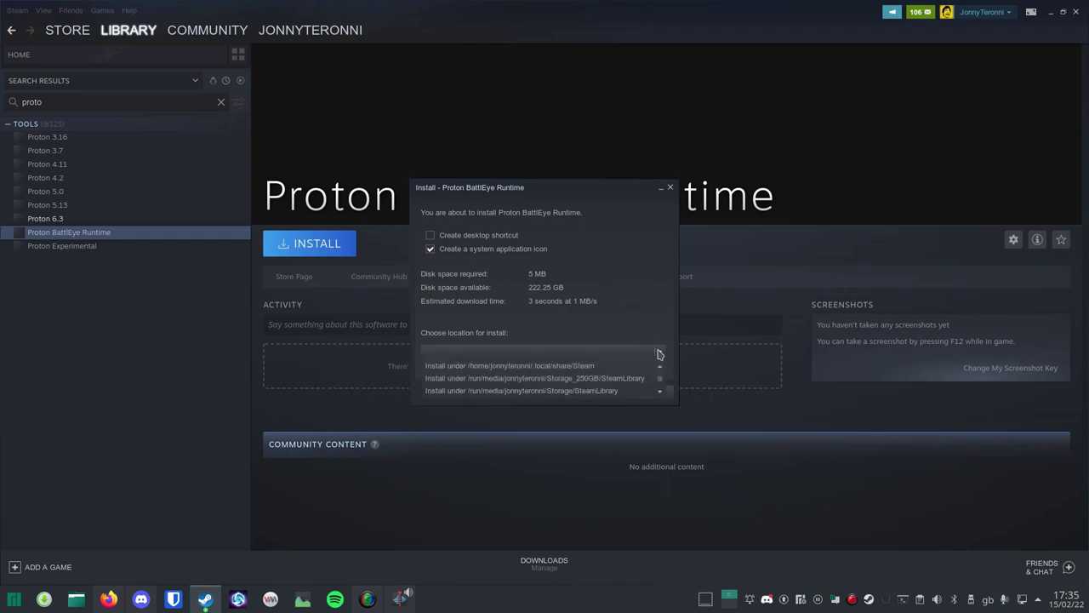
{"action": "left_click", "coordinate": [661, 391]}
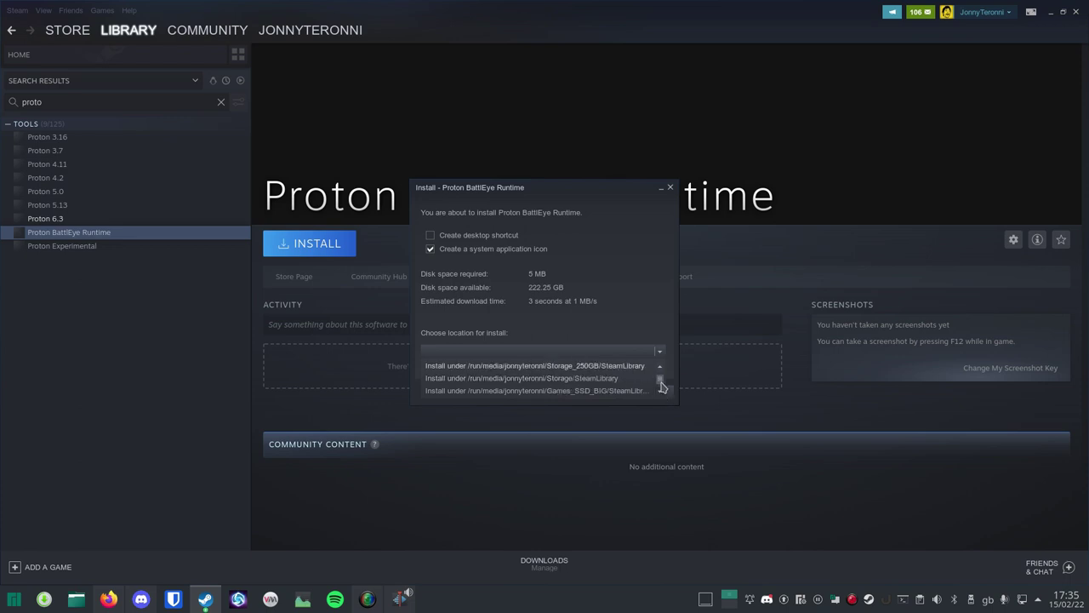
{"action": "left_click", "coordinate": [627, 392]}
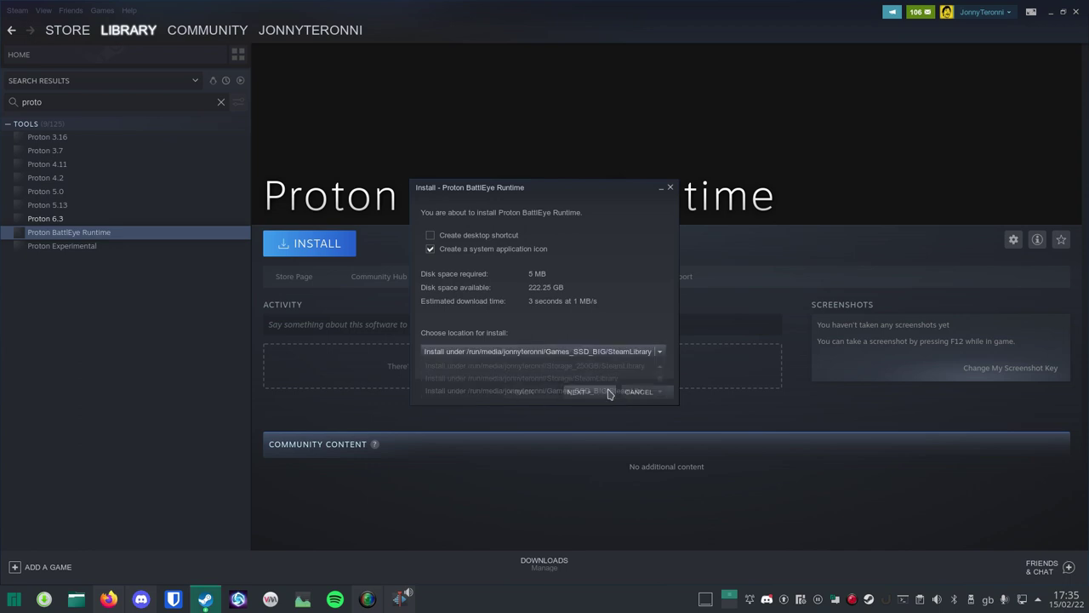
{"action": "left_click", "coordinate": [594, 392]}
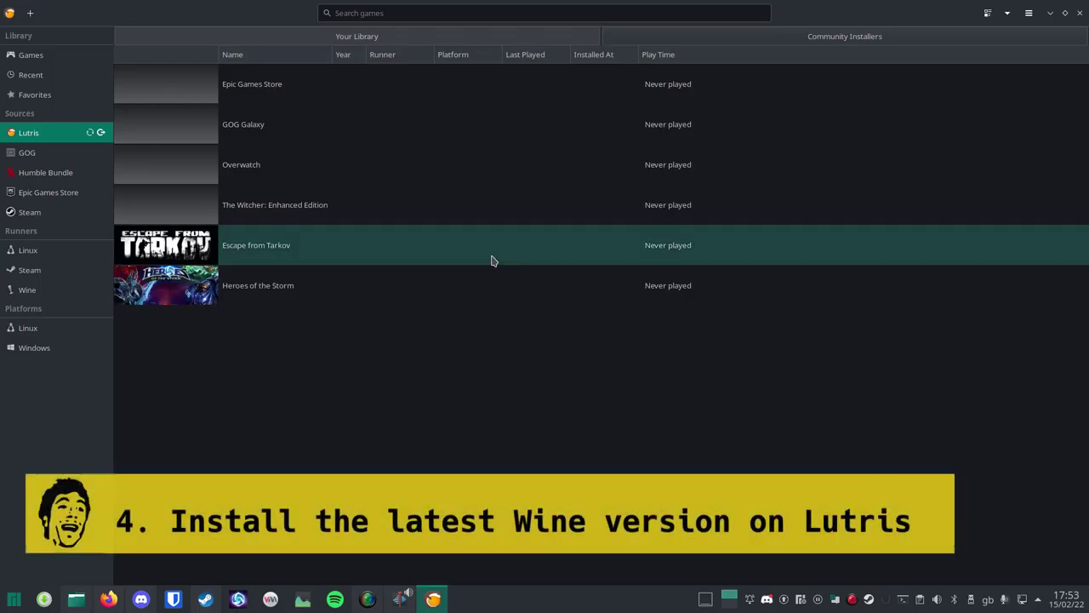
Install the lutris-7.1 x86_64 version for the Wine runner in the Lutris preferences
{"action": "left_click", "coordinate": [1029, 14]}
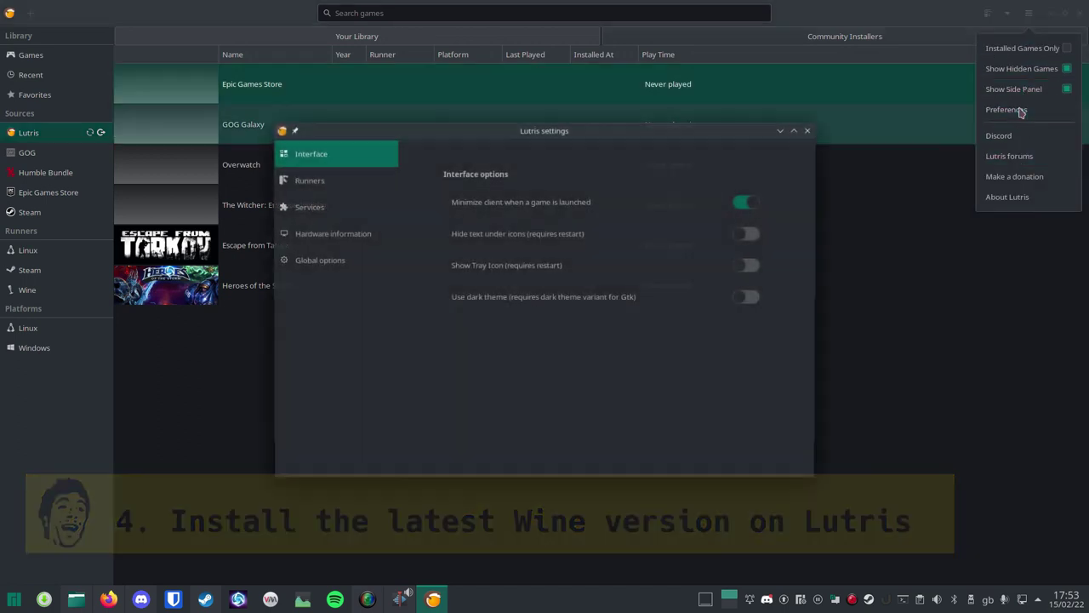
{"action": "left_click", "coordinate": [308, 180]}
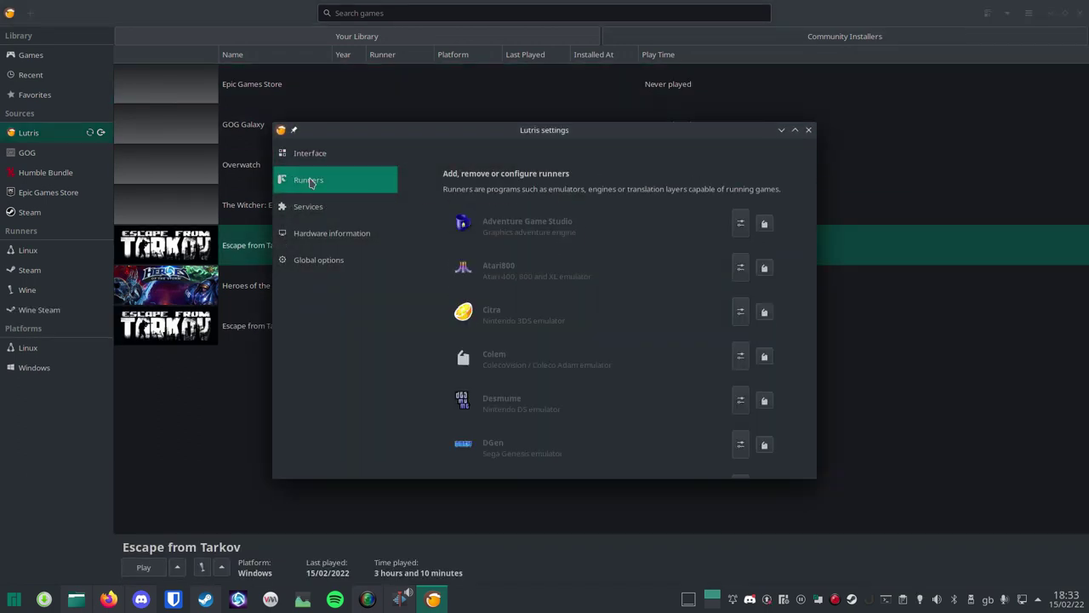
{"action": "scroll", "coordinate": [625, 255], "scroll_direction": "down", "scroll_amount": 20}
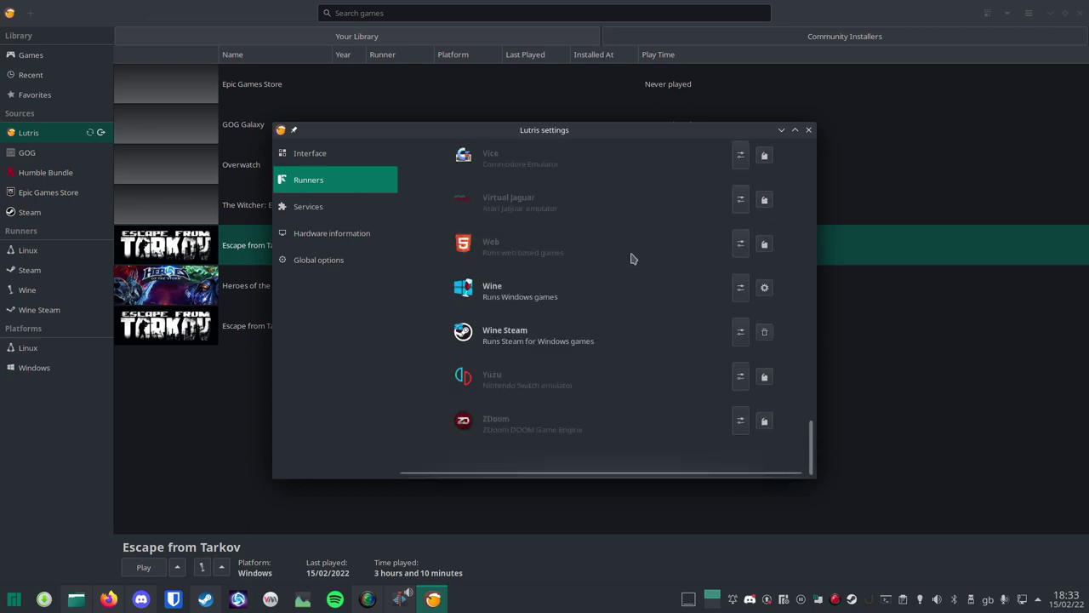
{"action": "left_click", "coordinate": [766, 289]}
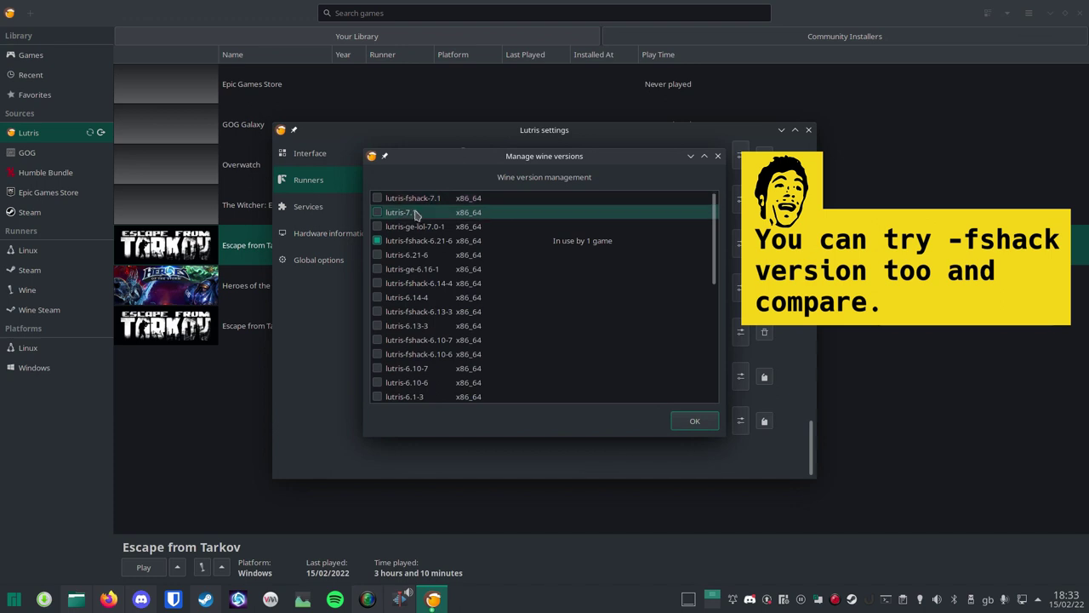
{"action": "left_click", "coordinate": [377, 213]}
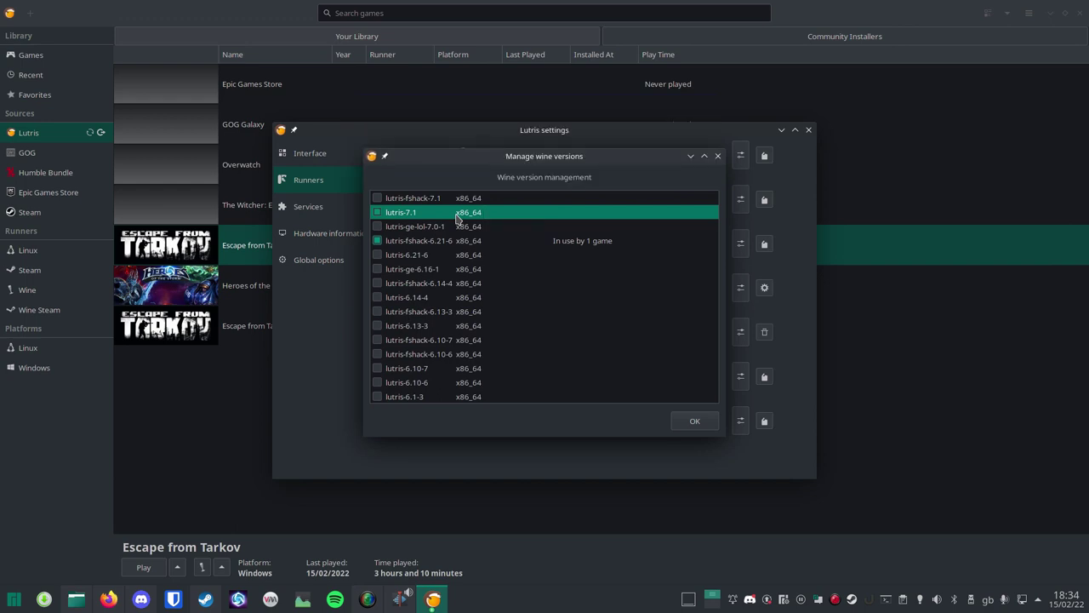
{"action": "left_click", "coordinate": [695, 421]}
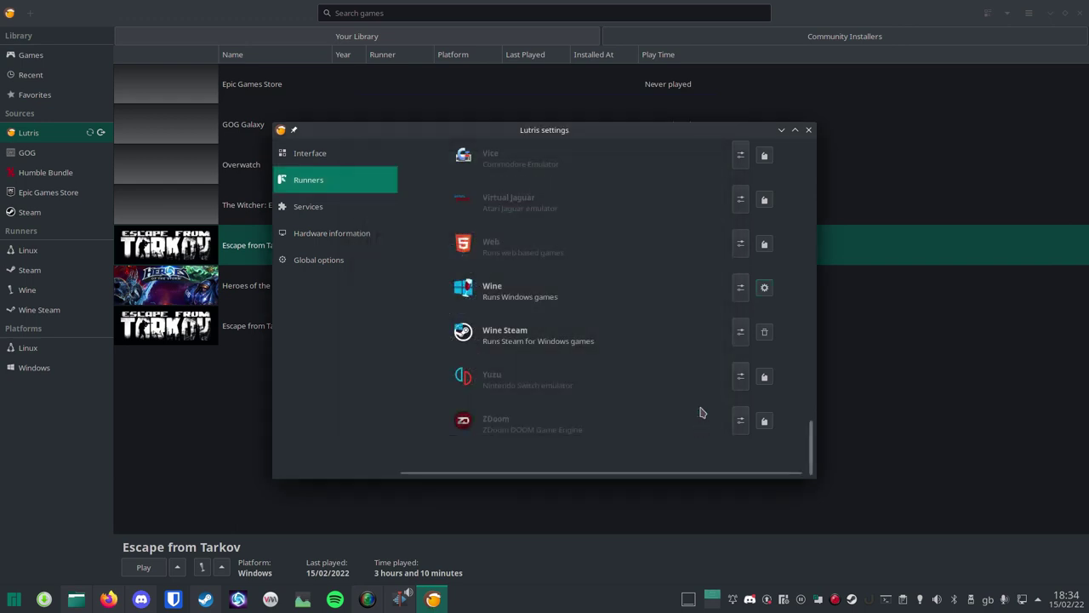
{"action": "left_click", "coordinate": [809, 129]}
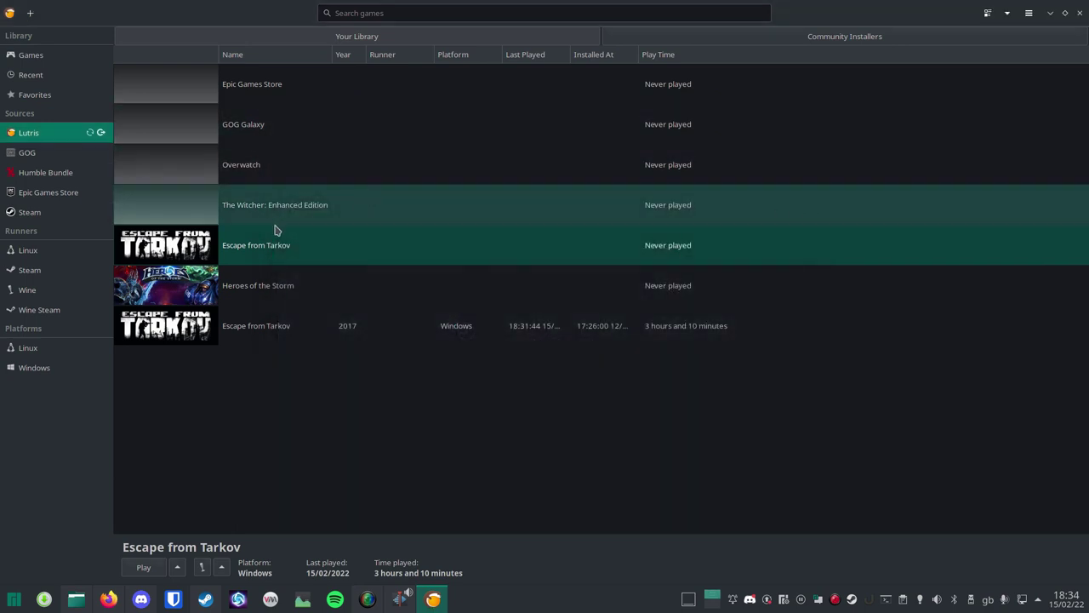
Configure Escape from Tarkov's runner options to use Wine version lutris-7.1-x86_64
{"action": "left_click", "coordinate": [32, 153]}
{"action": "left_click", "coordinate": [42, 136]}
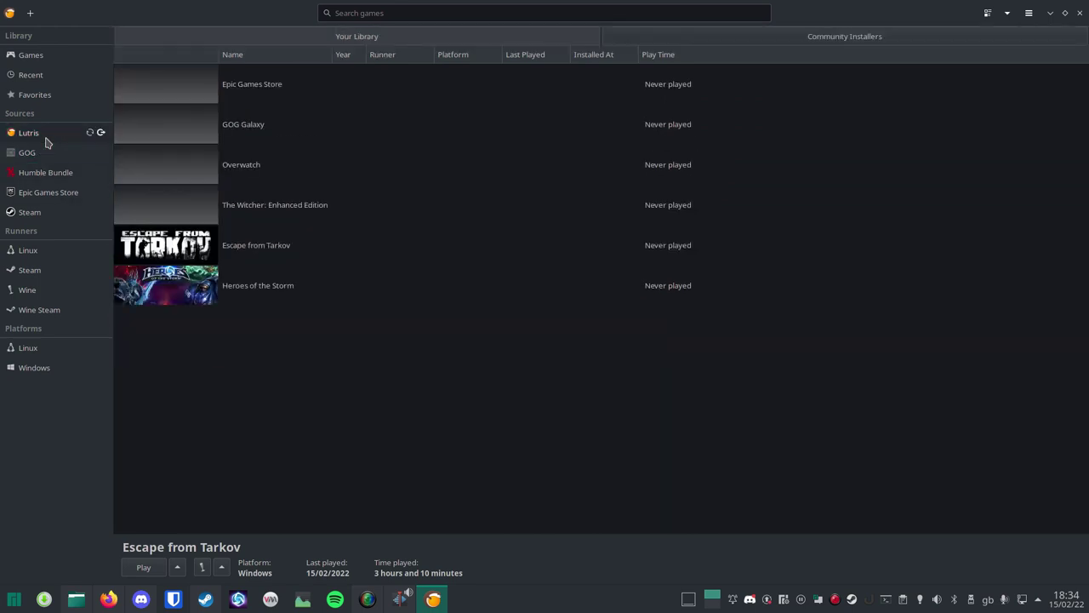
{"action": "left_click", "coordinate": [269, 255]}
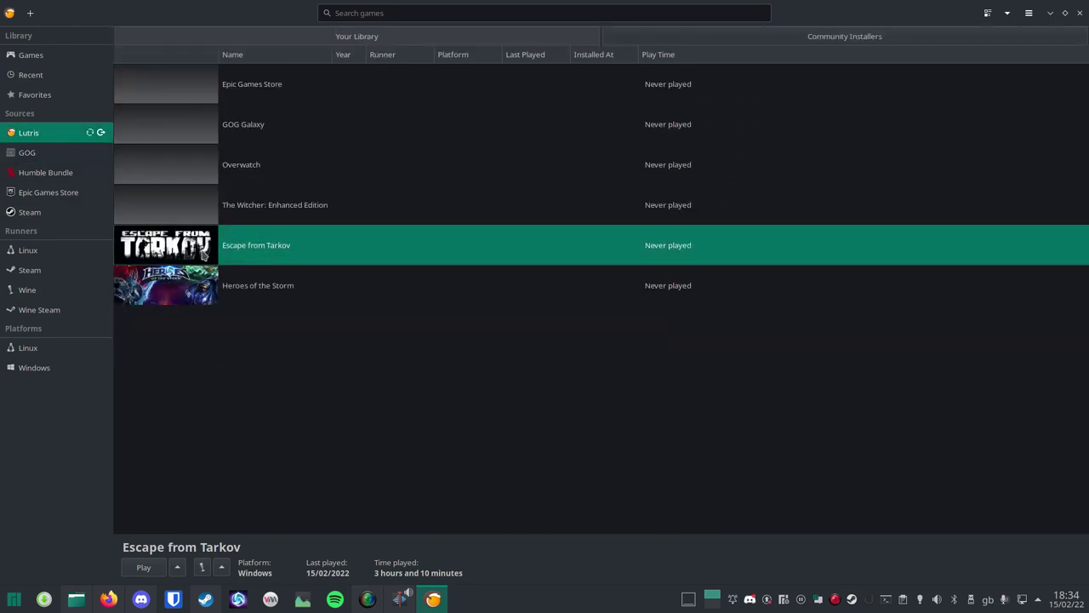
{"action": "left_click", "coordinate": [177, 568]}
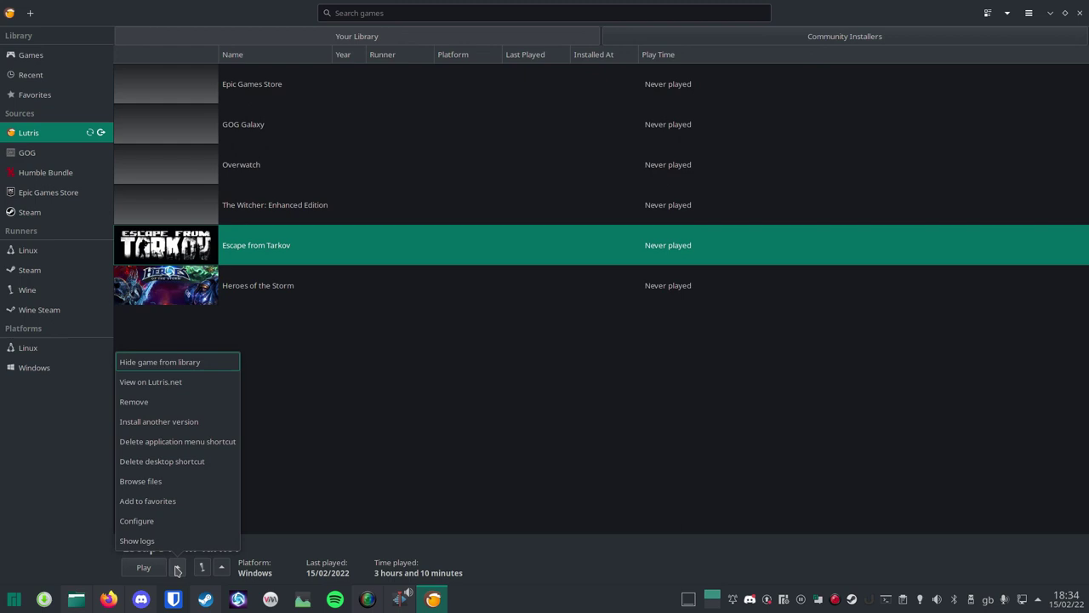
{"action": "left_click", "coordinate": [169, 523]}
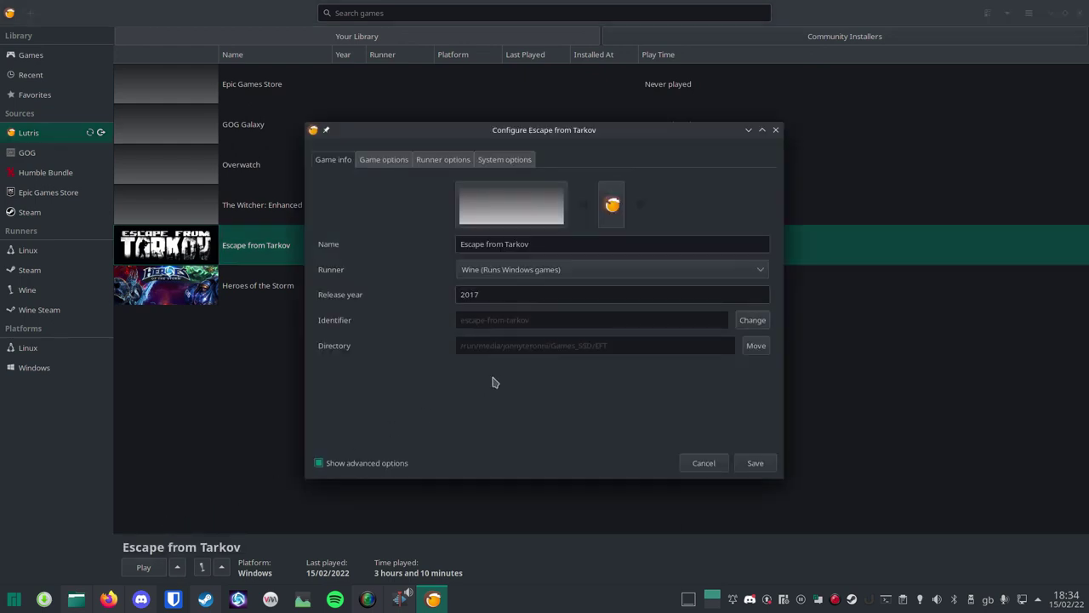
{"action": "left_click", "coordinate": [436, 162]}
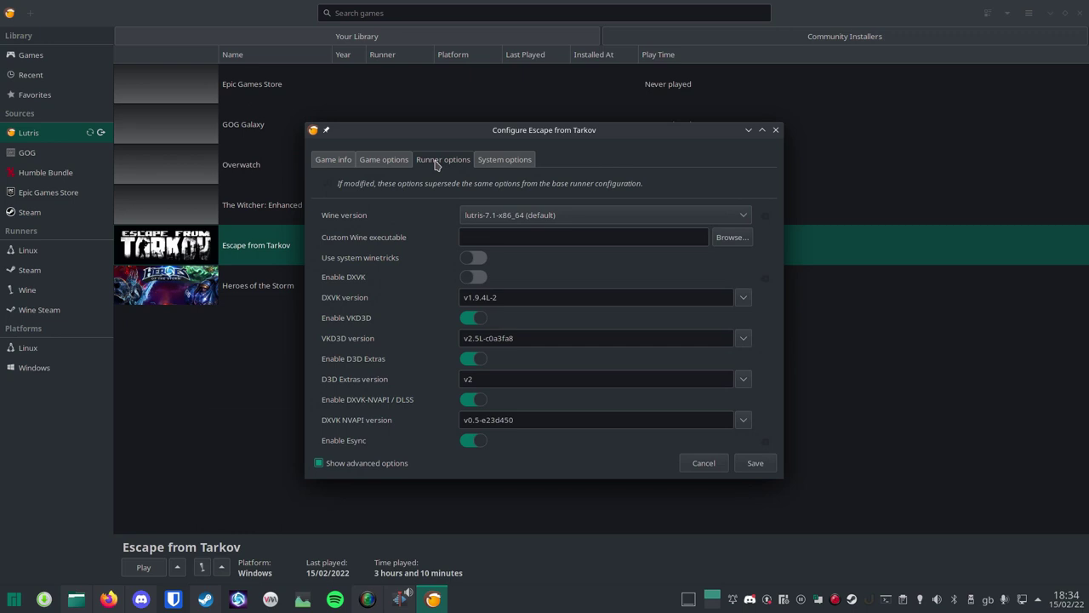
{"action": "left_click", "coordinate": [551, 217]}
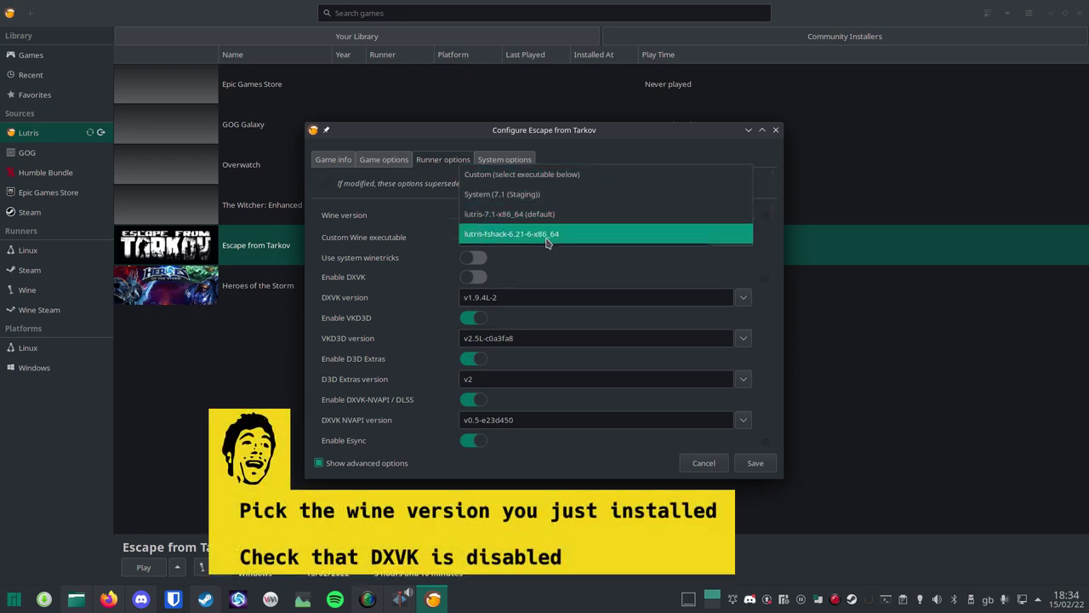
{"action": "left_click", "coordinate": [549, 223]}
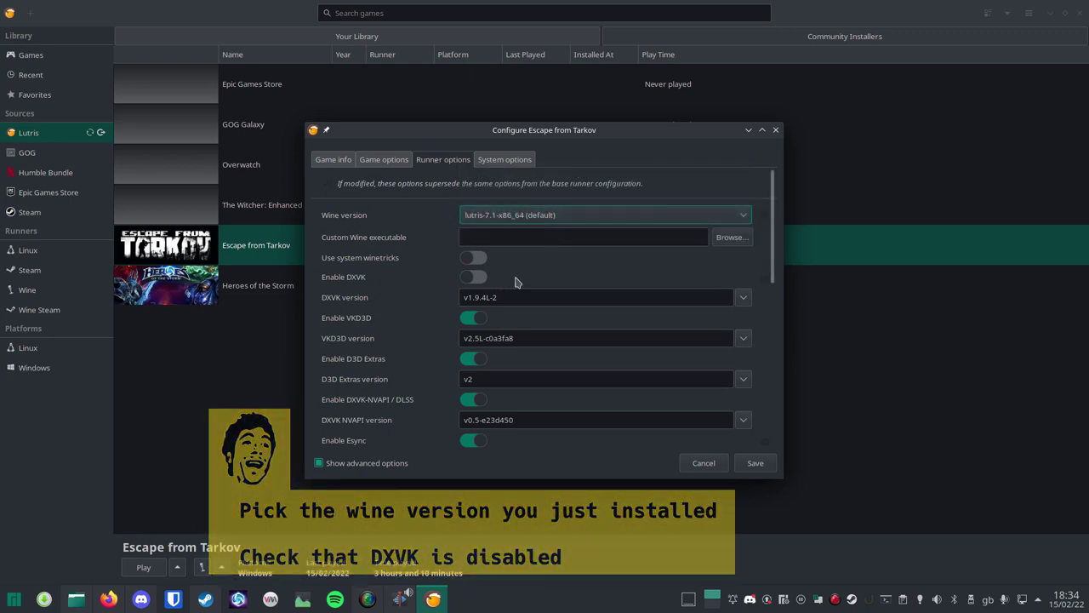
Add an environment variable with the key PROTON_BATTLEYE_RUNTIME to the game's system options
{"action": "left_click", "coordinate": [528, 162]}
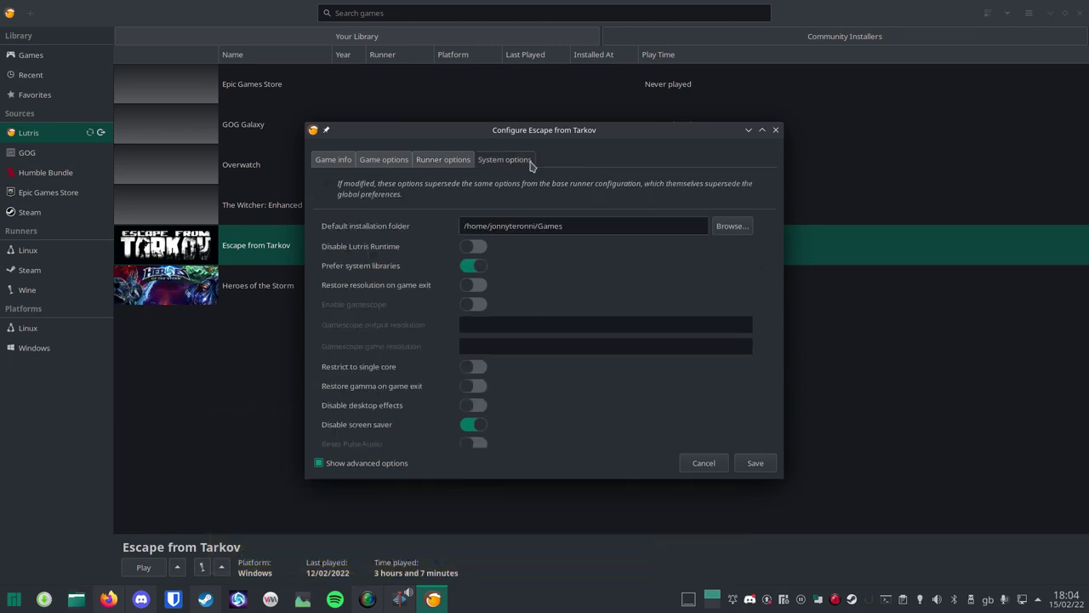
{"action": "scroll", "coordinate": [644, 302], "scroll_direction": "down", "scroll_amount": 10}
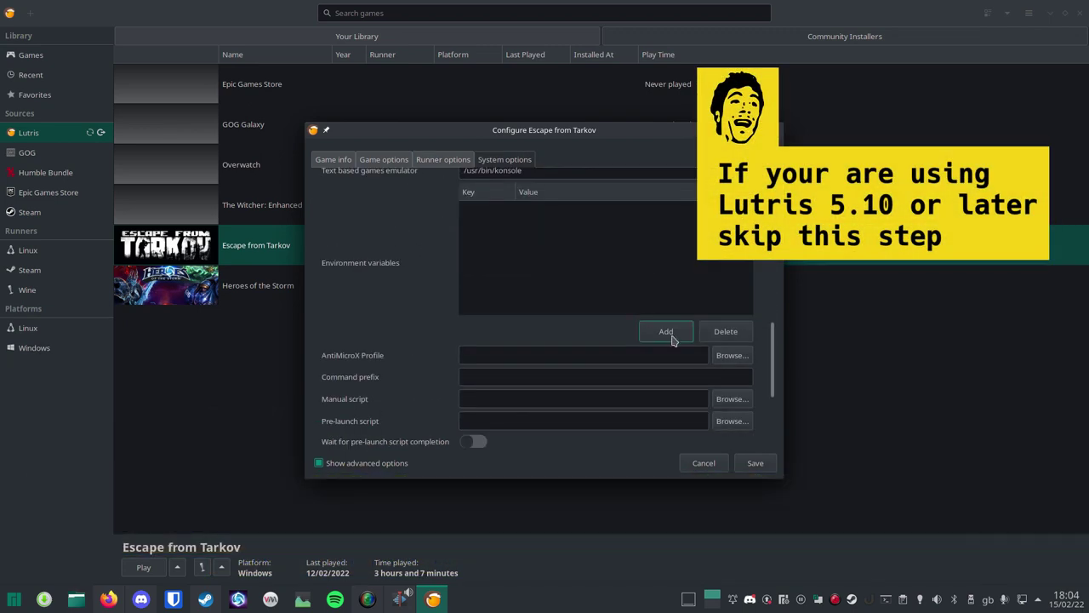
{"action": "left_click", "coordinate": [666, 331]}
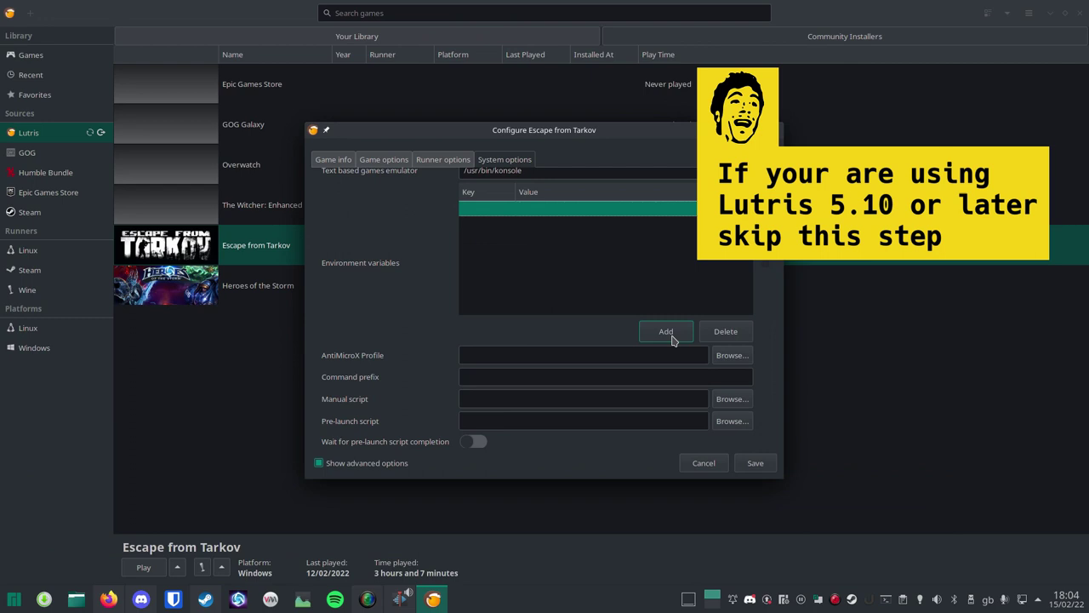
{"action": "left_click", "coordinate": [479, 208]}
{"action": "type", "text": "PROTON_BATTLEYE_RUNTIME"}
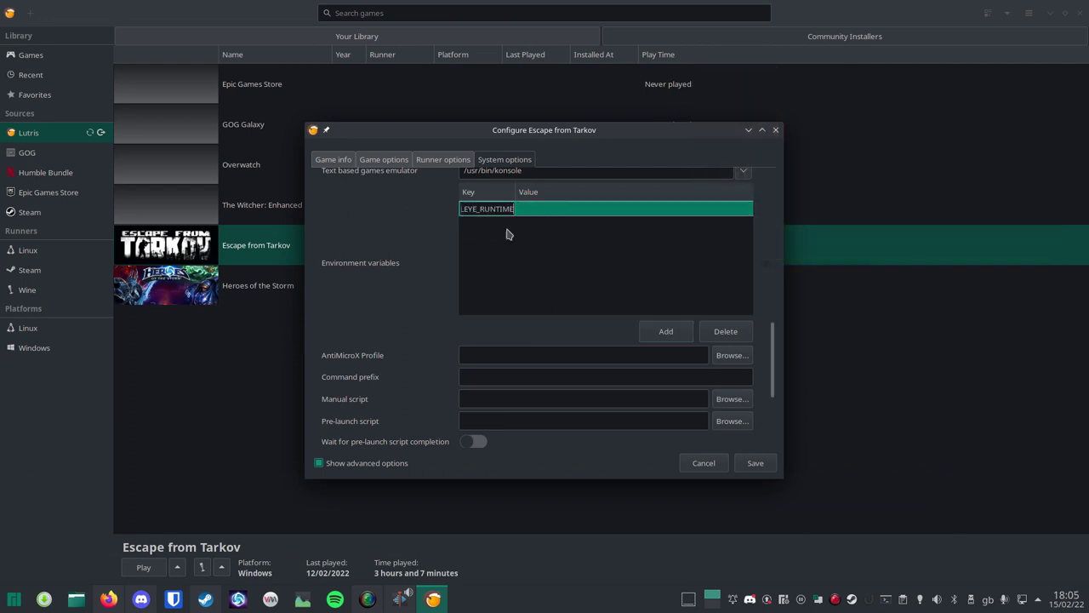
{"action": "key", "text": "Return"}
Switch to Dolphin and copy the path of the Proton BattlEye Runtime folder under Games_SSD_BIG/SteamLibrary/steamapps/common
{"action": "left_click", "coordinate": [602, 215]}
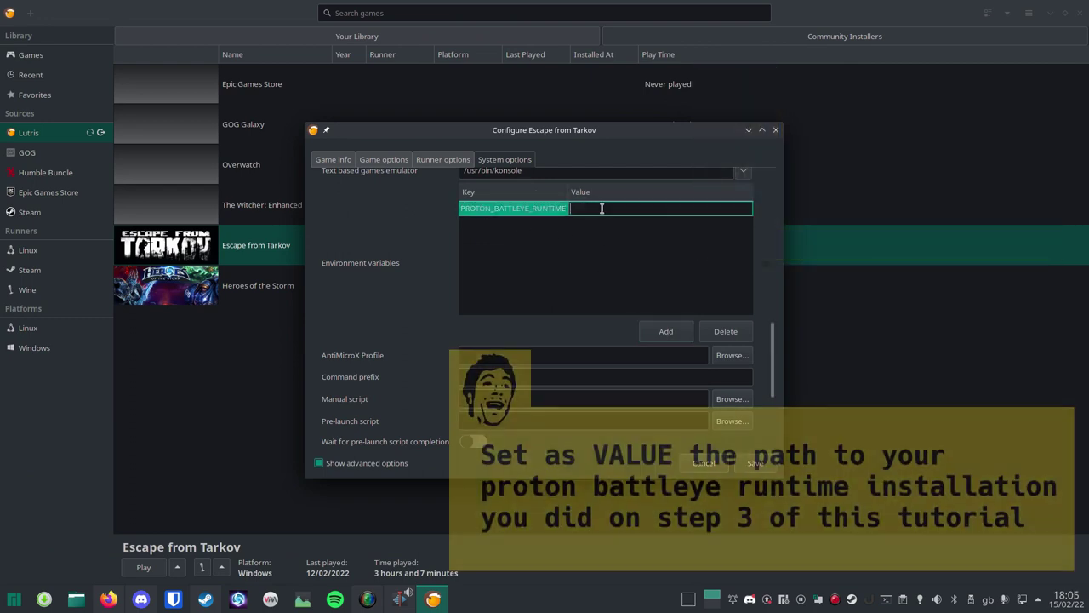
{"action": "left_click", "coordinate": [76, 601]}
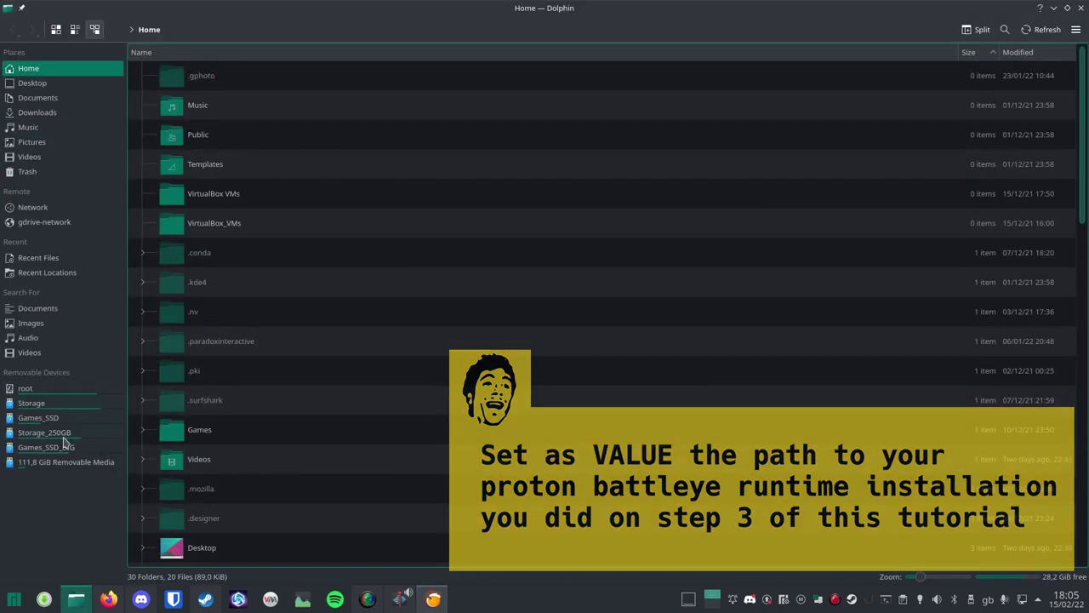
{"action": "left_click", "coordinate": [66, 447]}
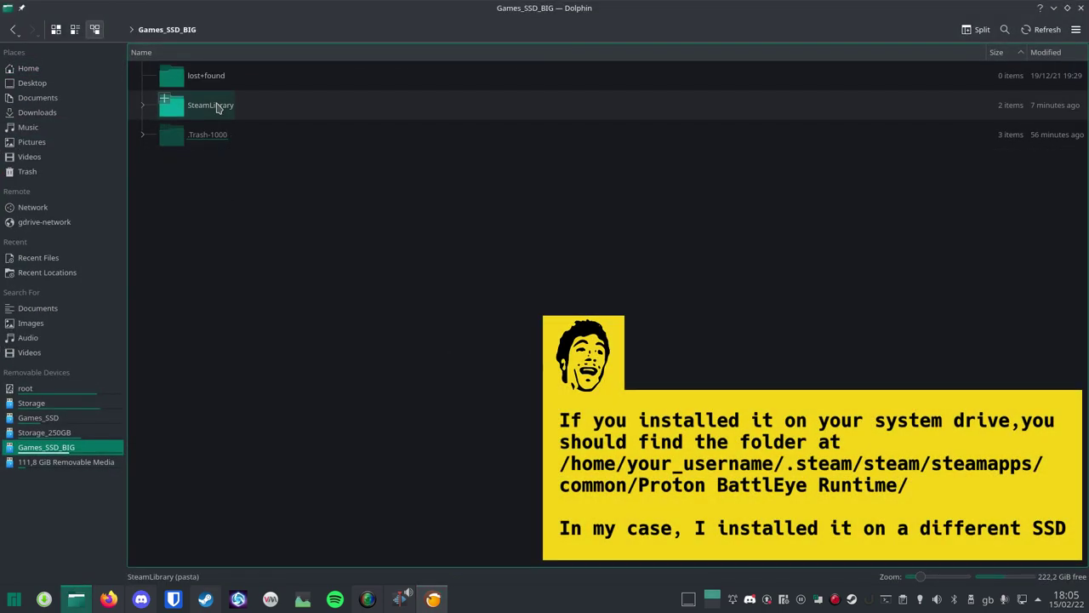
{"action": "left_click", "coordinate": [217, 107]}
{"action": "left_click", "coordinate": [213, 83]}
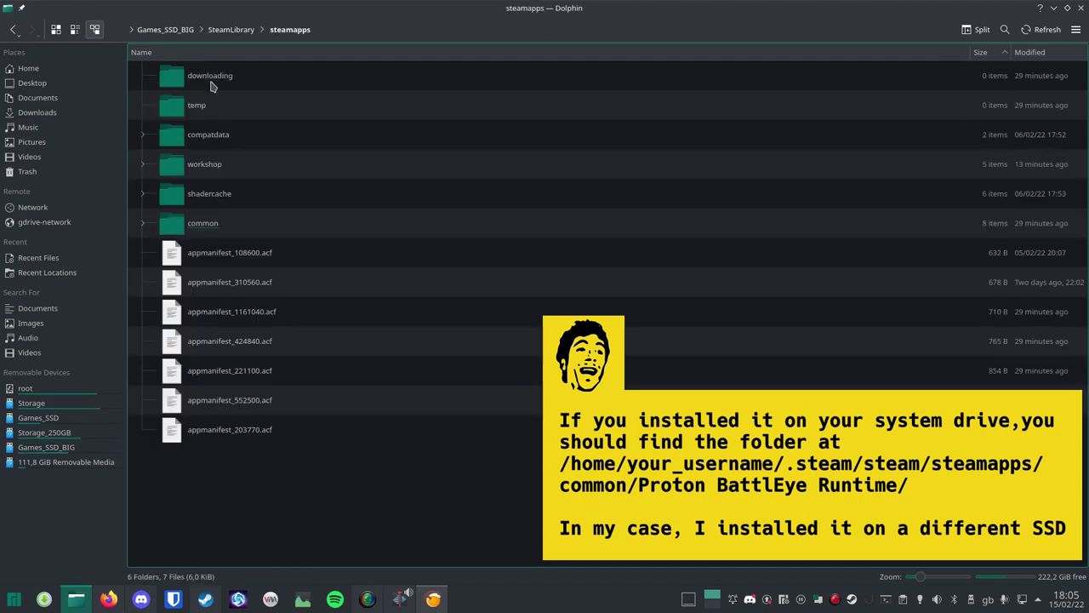
{"action": "left_click", "coordinate": [281, 226]}
{"action": "left_click", "coordinate": [243, 134]}
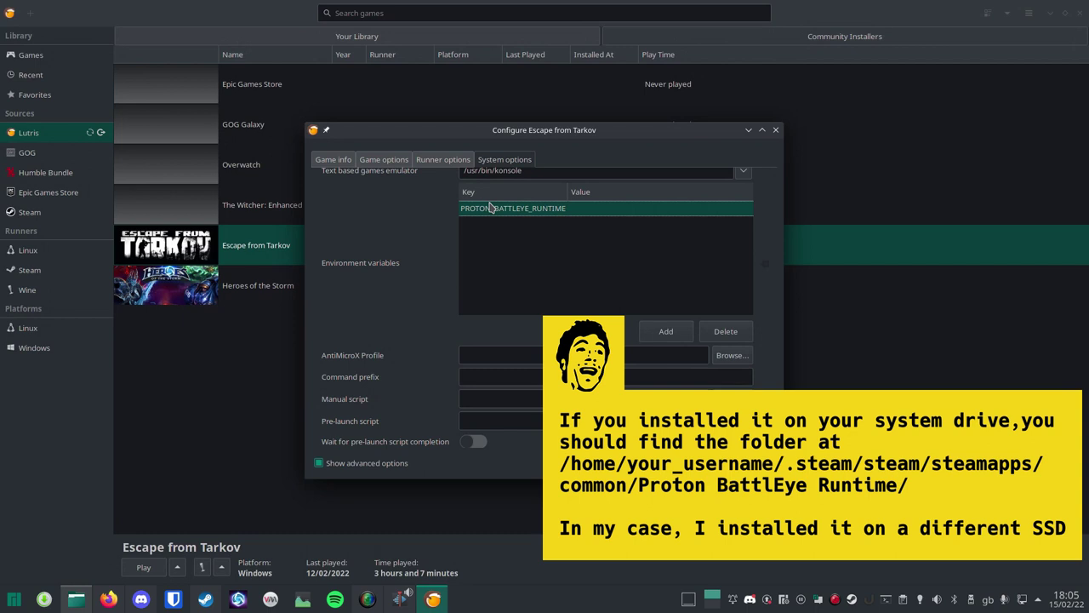
Back in Lutris, paste the Proton BattlEye Runtime folder path as the PROTON_BATTLEYE_RUNTIME value and save the game configuration
{"action": "left_click", "coordinate": [598, 208]}
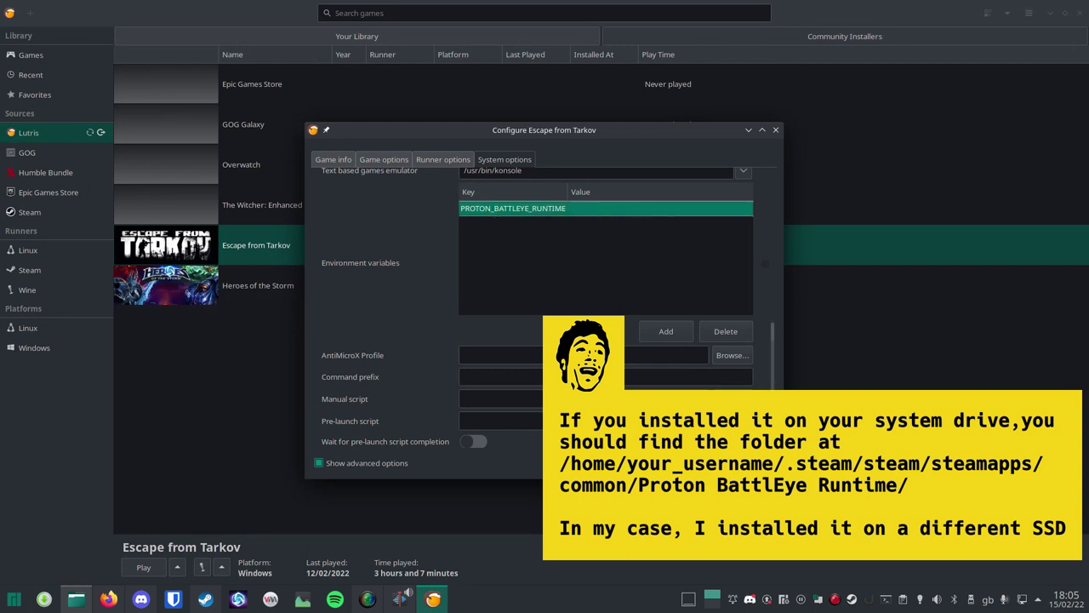
{"action": "left_click", "coordinate": [598, 207]}
{"action": "key", "text": "ctrl+v"}
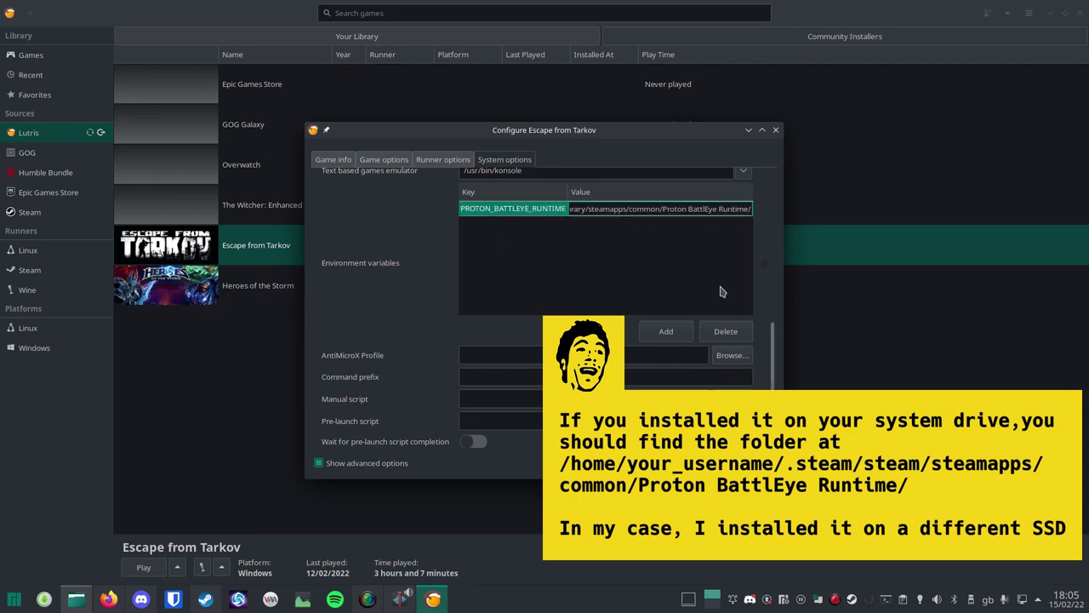
{"action": "key", "text": "Return"}
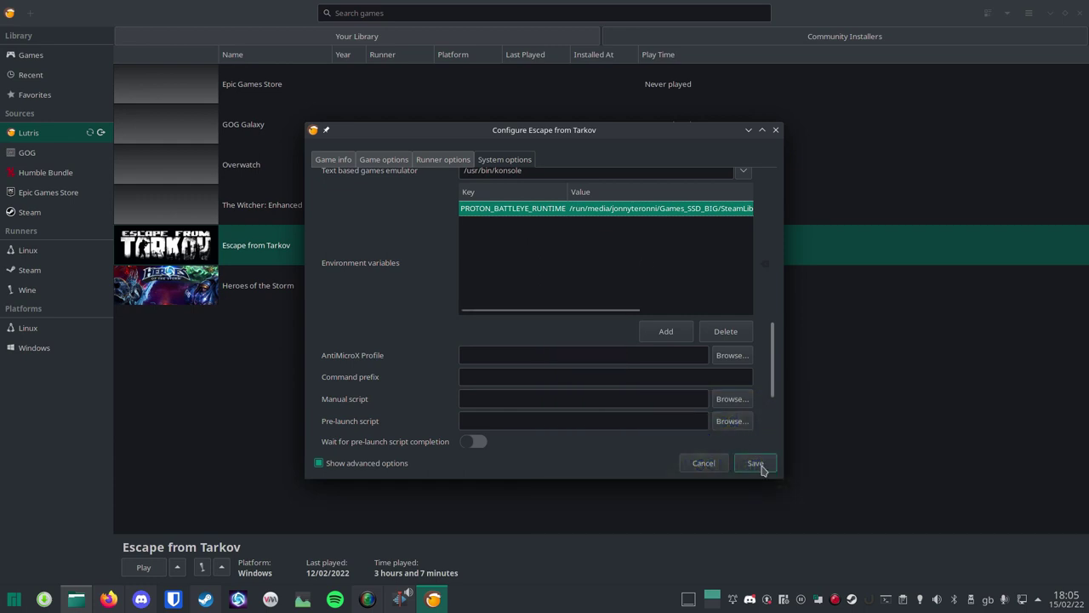
{"action": "left_click", "coordinate": [761, 467]}
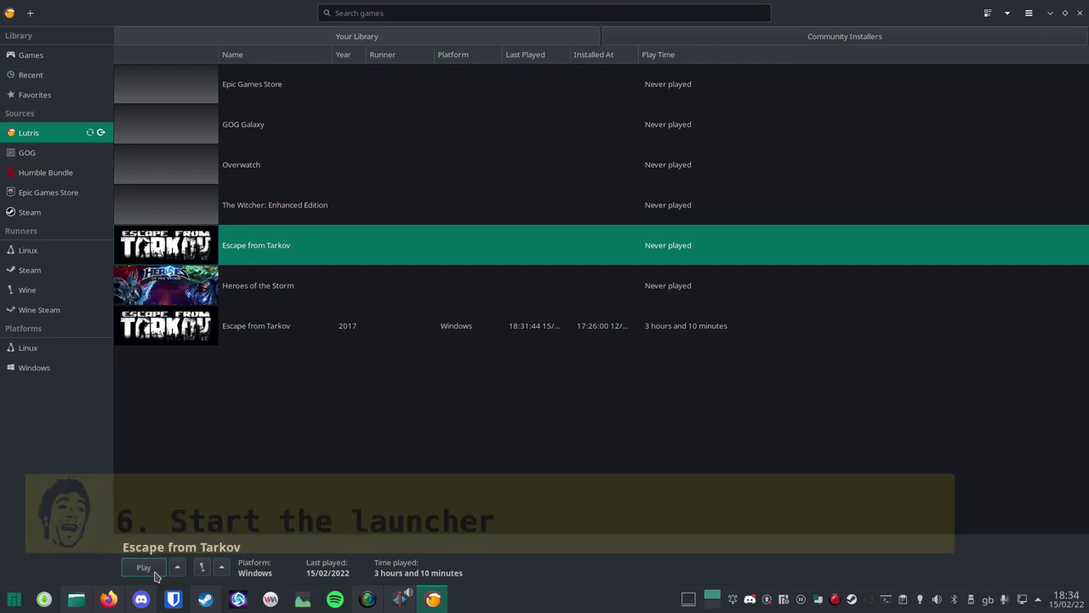
Start the Escape from Tarkov launcher and sign in with the account password, enabling the option to stay logged in
{"action": "left_click", "coordinate": [154, 573]}
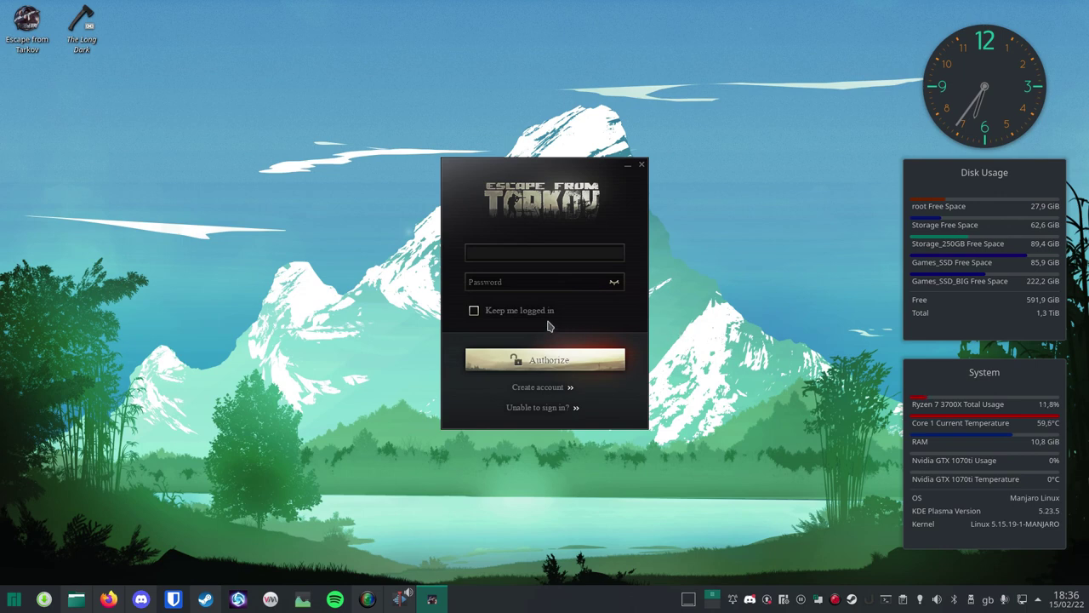
{"action": "left_click", "coordinate": [525, 286]}
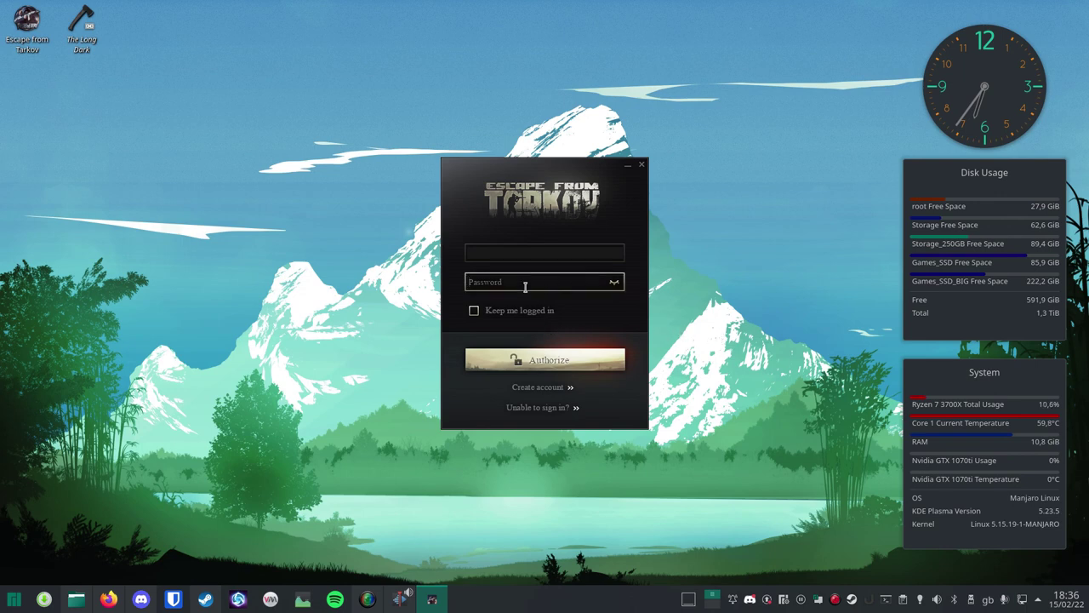
{"action": "left_click", "coordinate": [509, 311]}
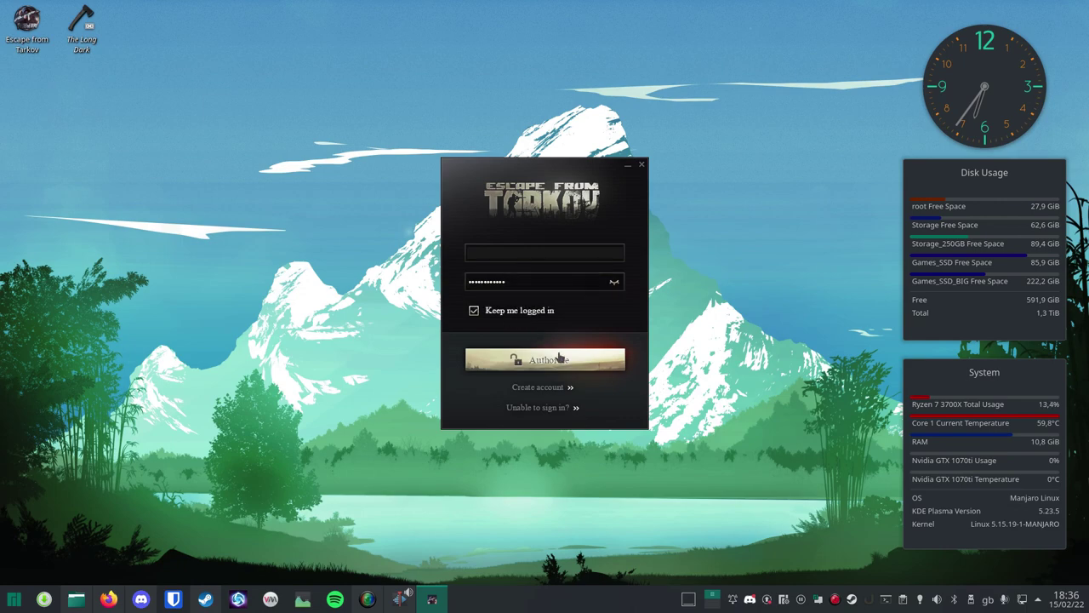
{"action": "left_click", "coordinate": [559, 366]}
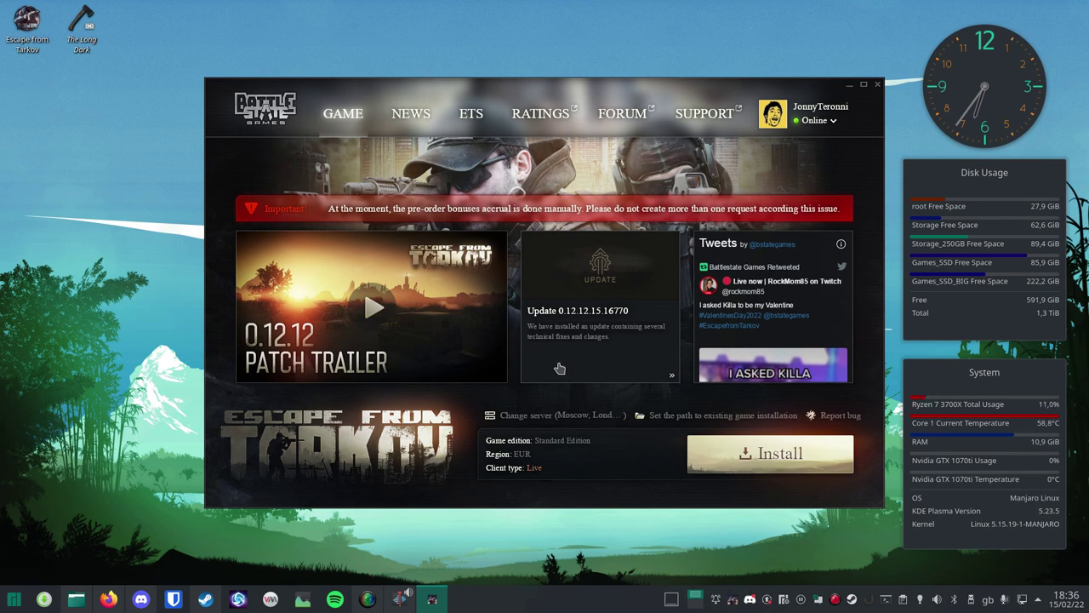
Install Escape from Tarkov to C:\Battlestate Games\EFT through the launcher and start the game
{"action": "left_click", "coordinate": [746, 457]}
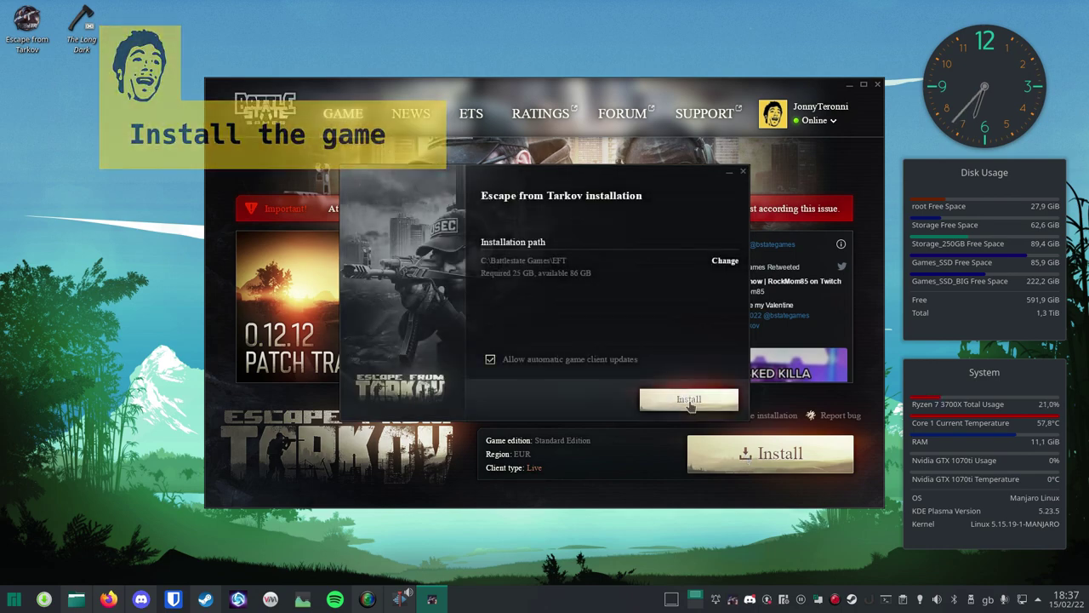
{"action": "left_click", "coordinate": [689, 400]}
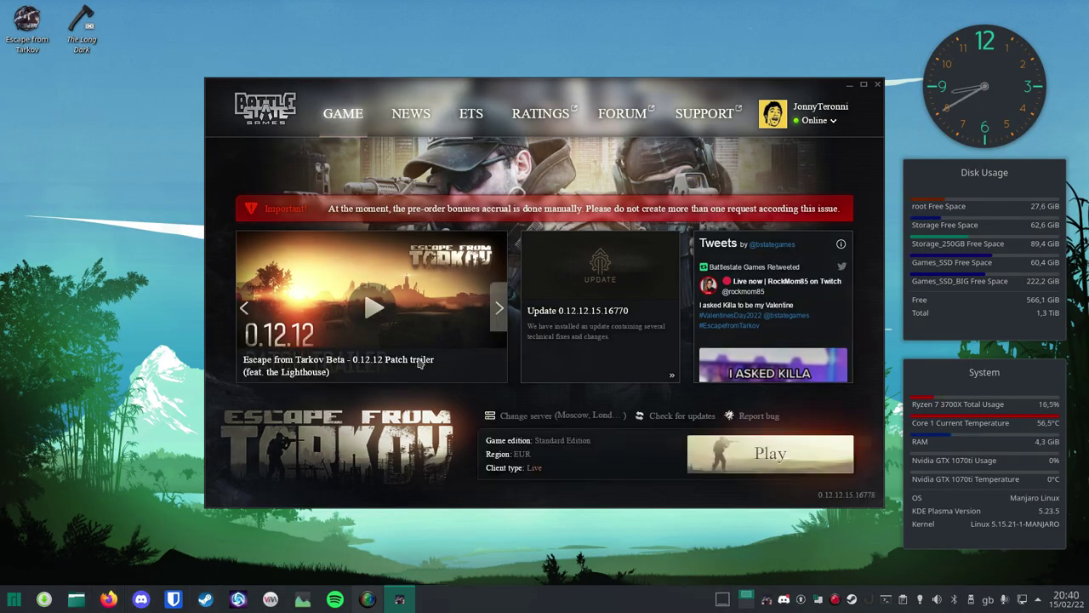
{"action": "left_click", "coordinate": [783, 464]}
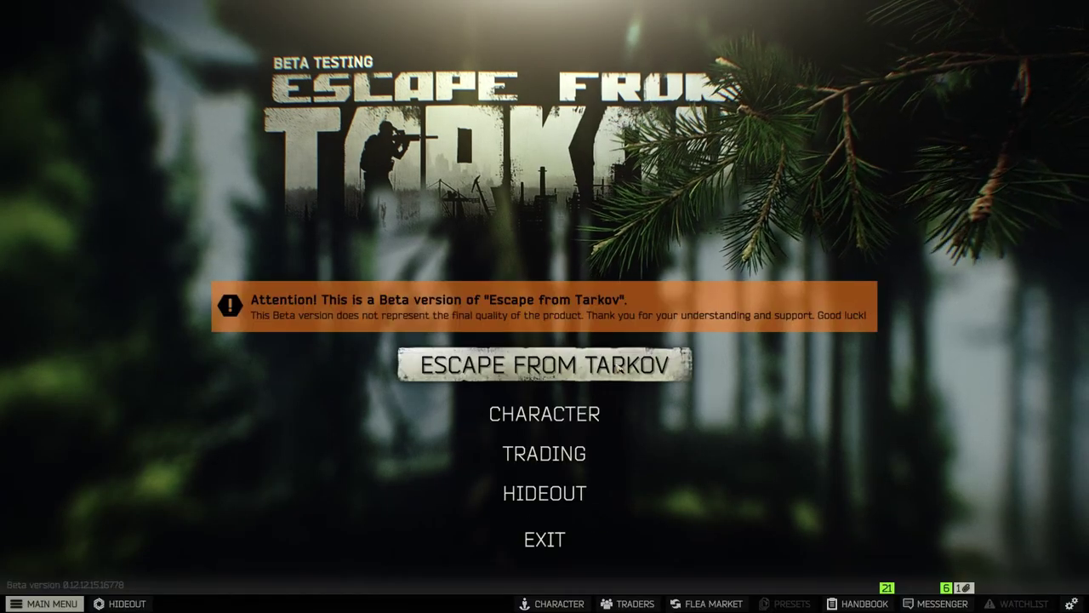
Start a raid on Customs as the PMC character with OFFLINE mode enabled
{"action": "left_click", "coordinate": [617, 366]}
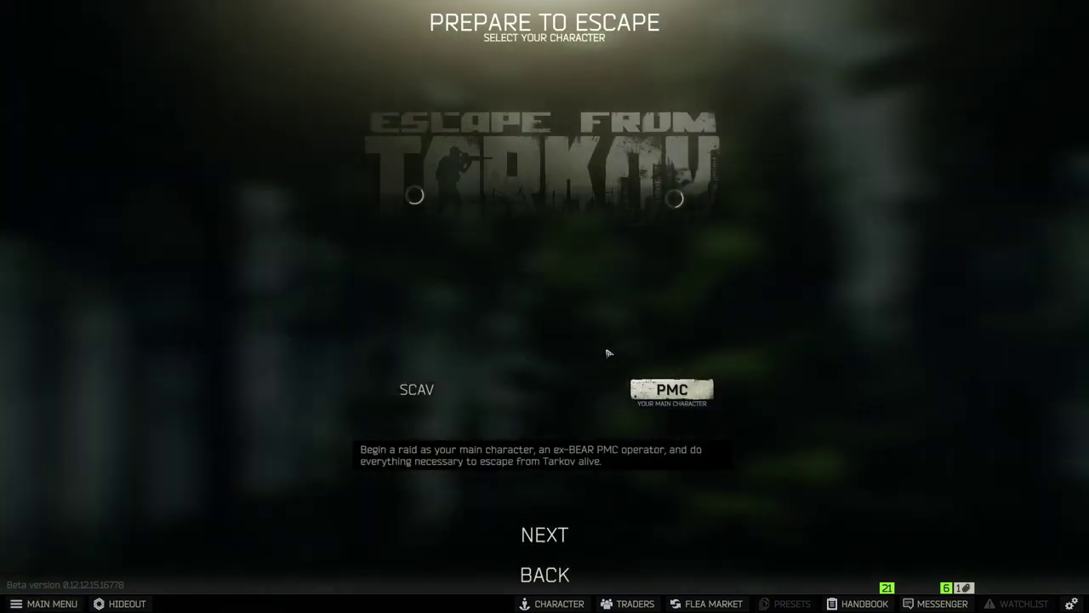
{"action": "left_click", "coordinate": [544, 534]}
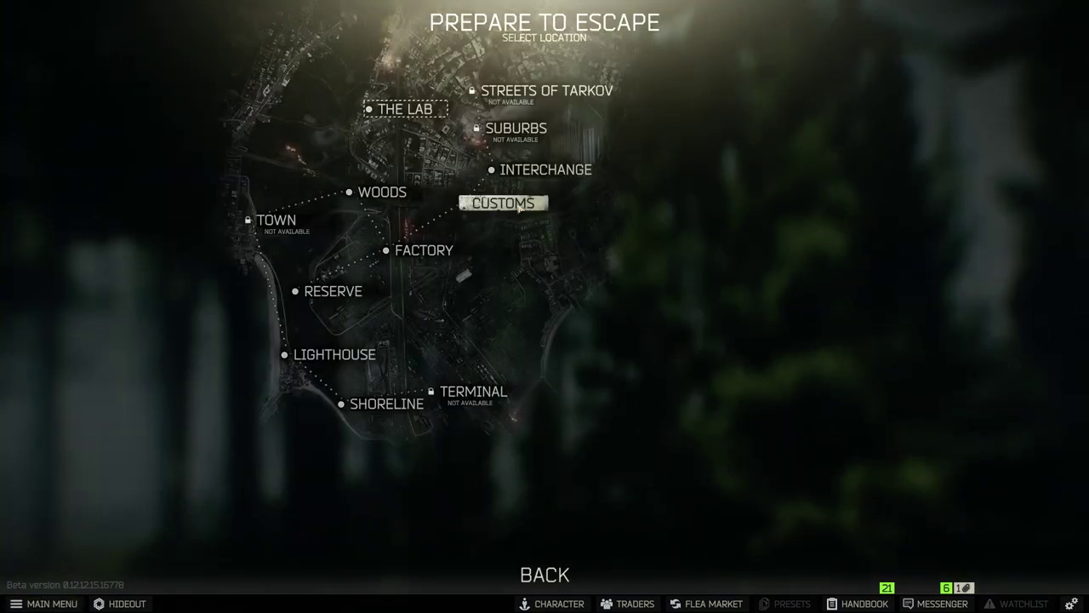
{"action": "left_click", "coordinate": [545, 533]}
{"action": "left_click", "coordinate": [421, 367]}
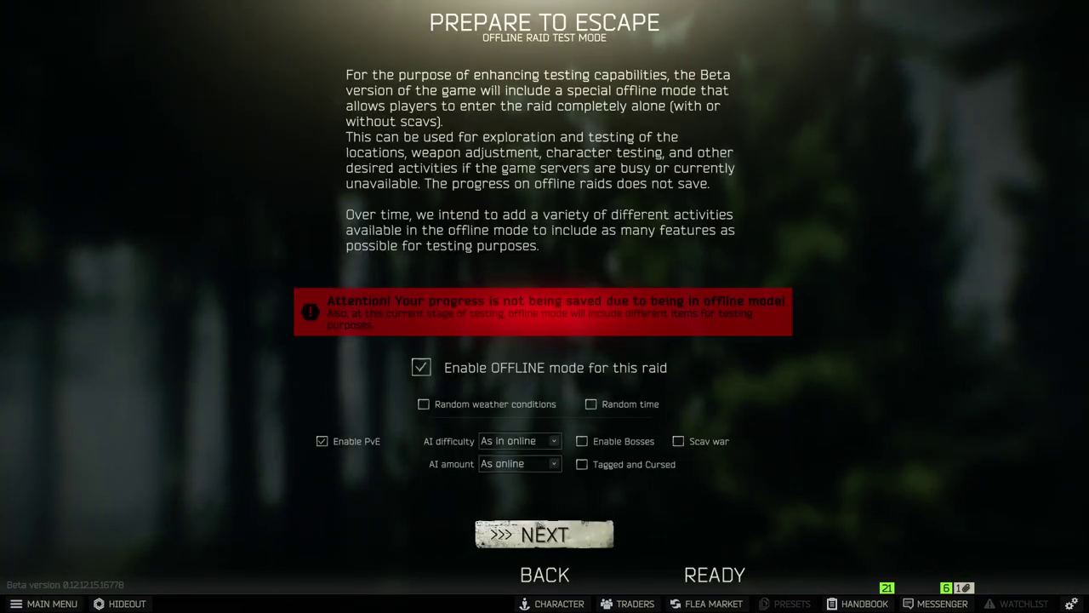
{"action": "left_click", "coordinate": [541, 534]}
{"action": "left_click", "coordinate": [544, 533]}
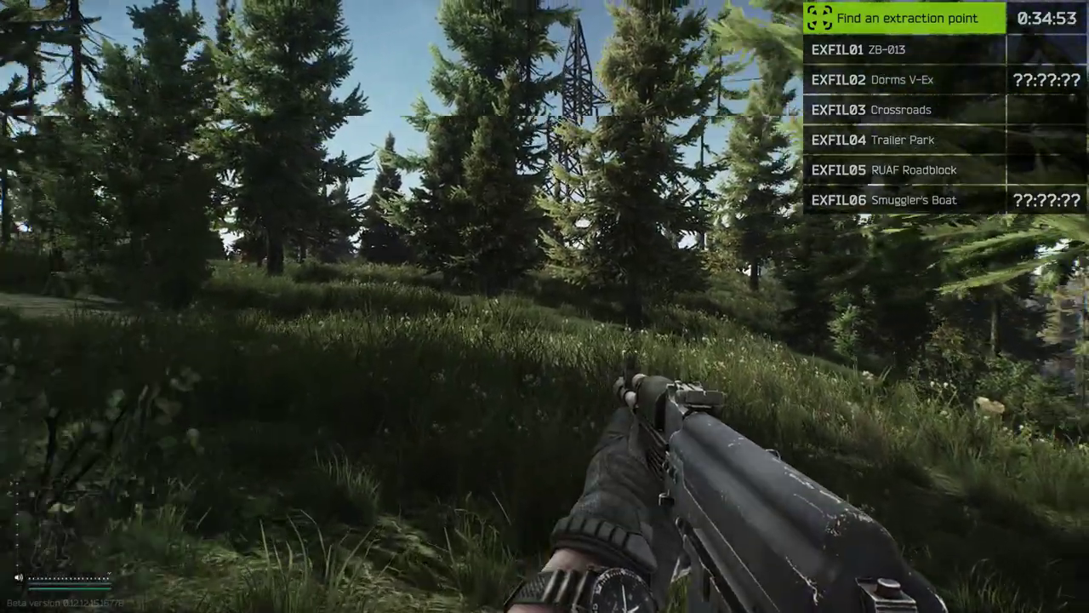
{"action": "key", "text": "x"}
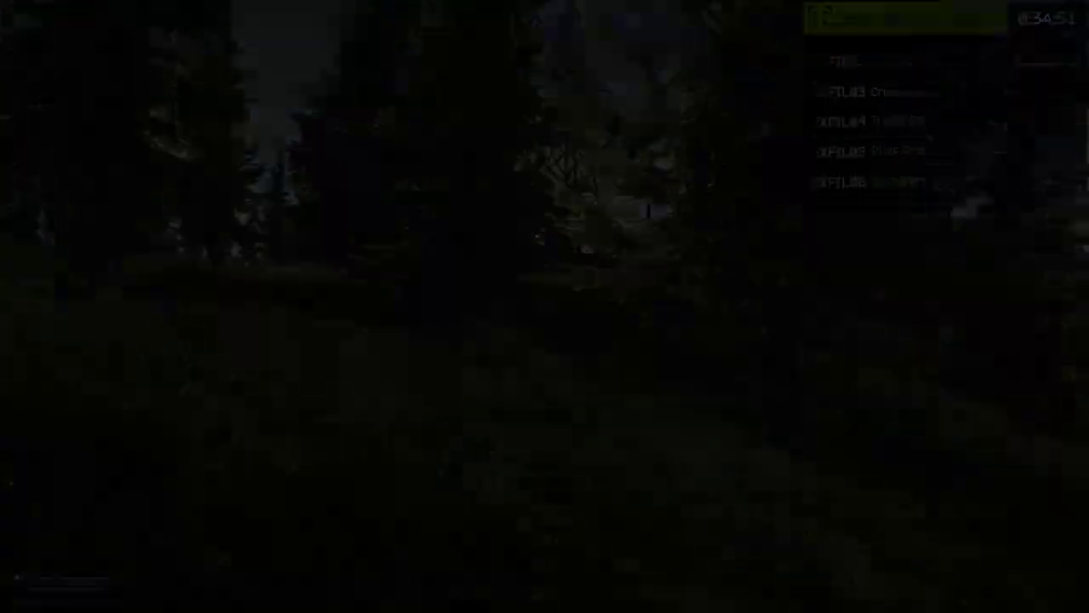